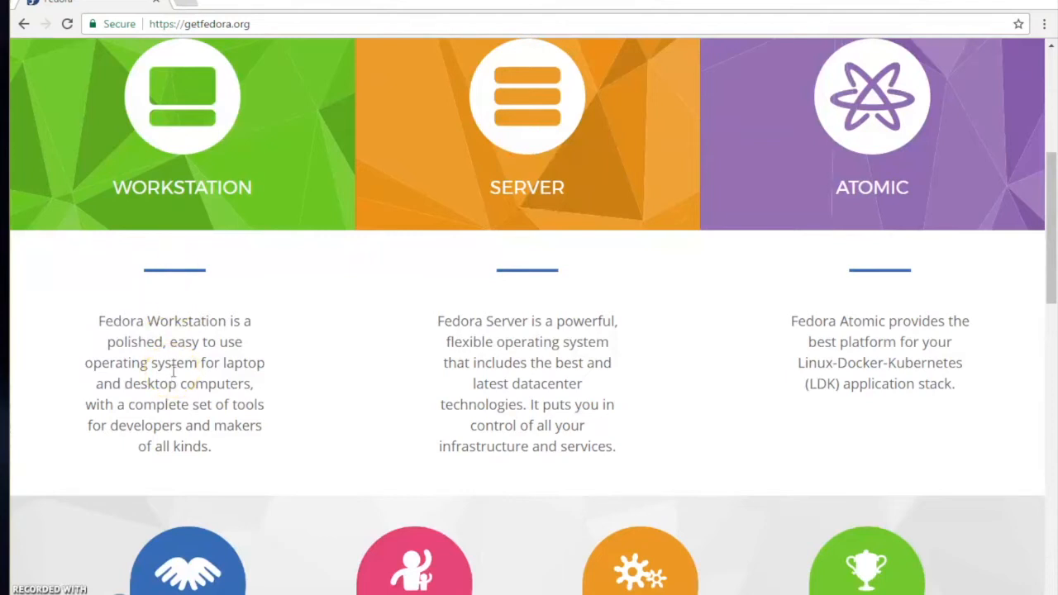
- Open the Fedora Workstation page from the getfedora.org home page
scroll(173, 371, down, 5)
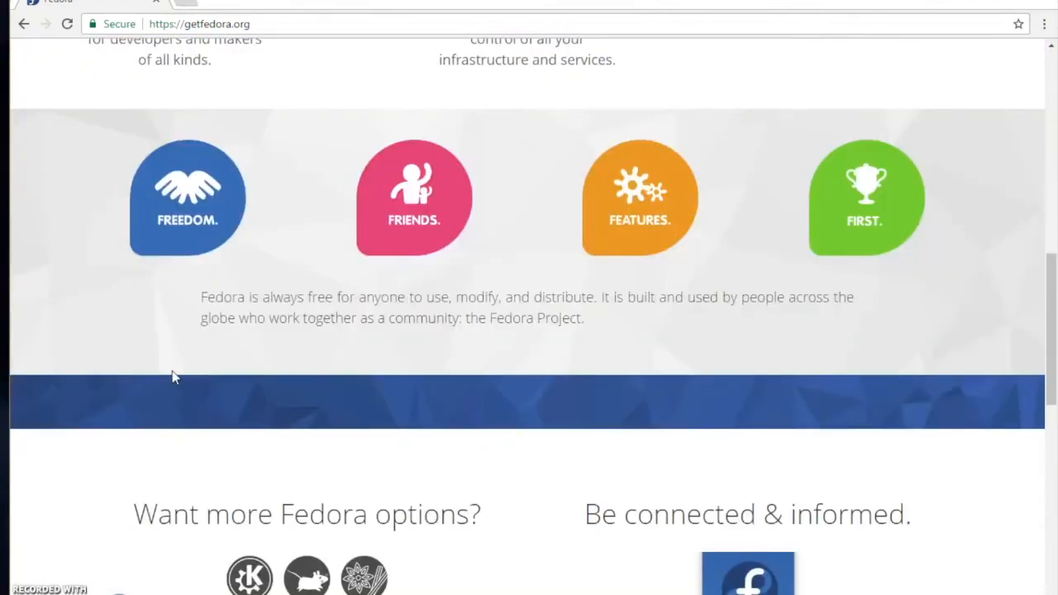
scroll(172, 376, up, 10)
scroll(172, 373, down, 5)
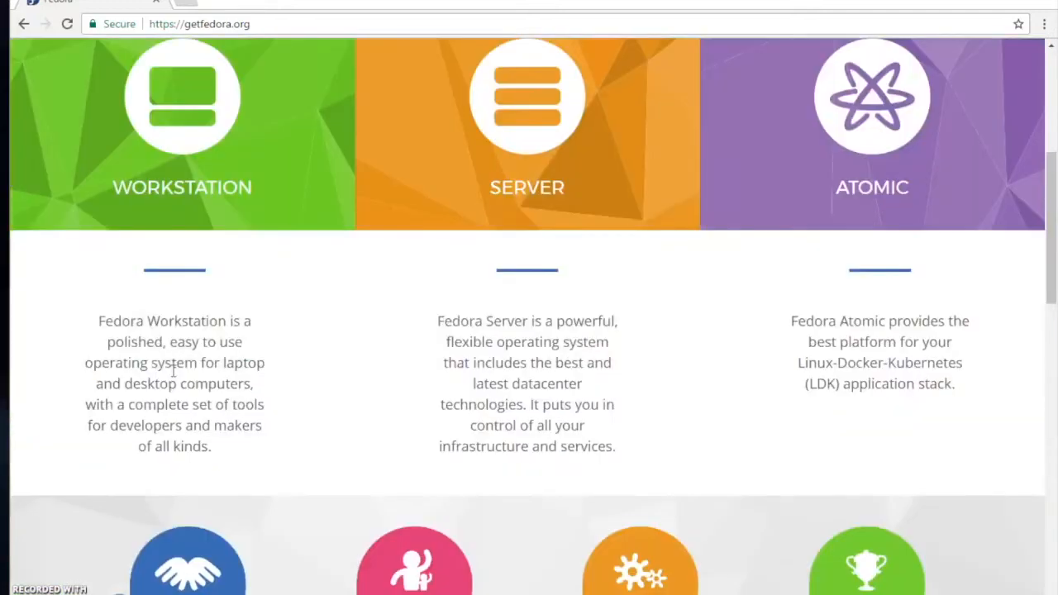
click(192, 98)
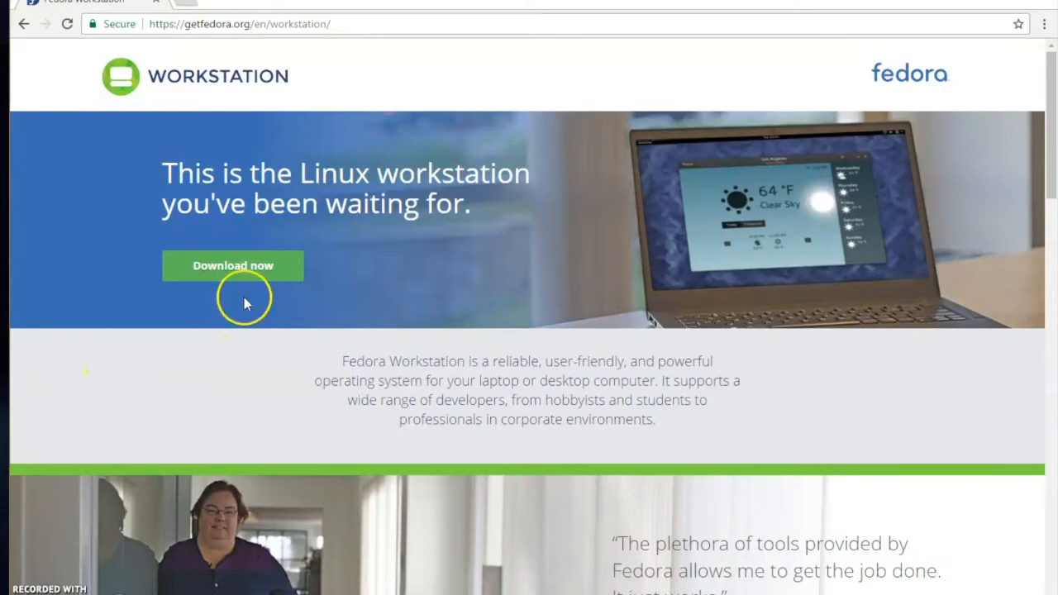
- Open the Fedora Workstation download page
scroll(252, 293, down, 15)
scroll(254, 300, up, 15)
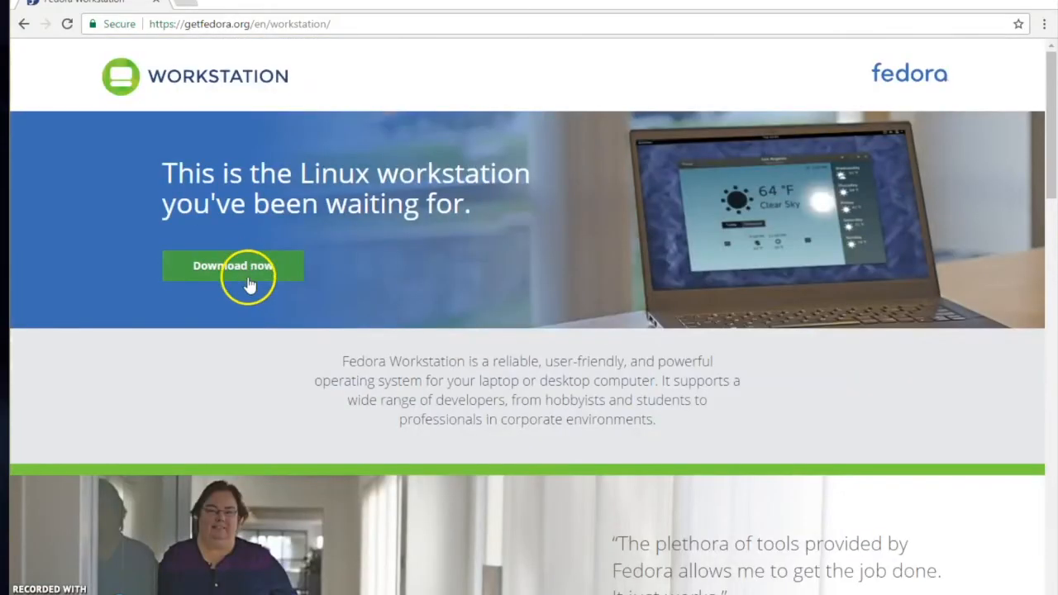
click(248, 284)
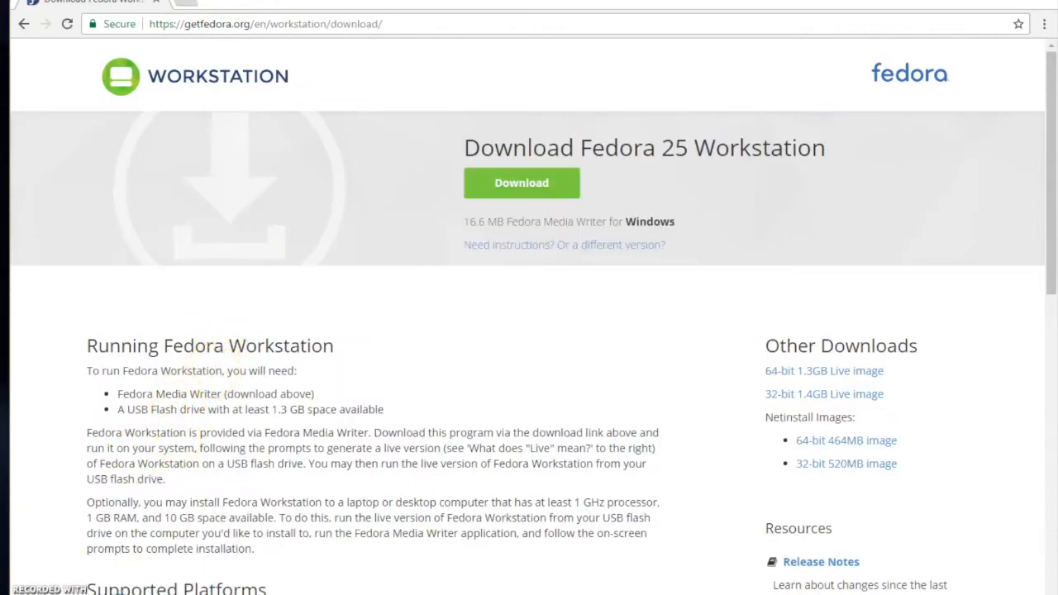
- Start downloading the 64-bit 1.3GB Live image from Other Downloads
scroll(83, 416, down, 5)
scroll(83, 416, up, 5)
click(83, 419)
scroll(543, 356, down, 5)
scroll(539, 356, up, 5)
scroll(535, 360, down, 5)
scroll(537, 355, up, 5)
click(802, 371)
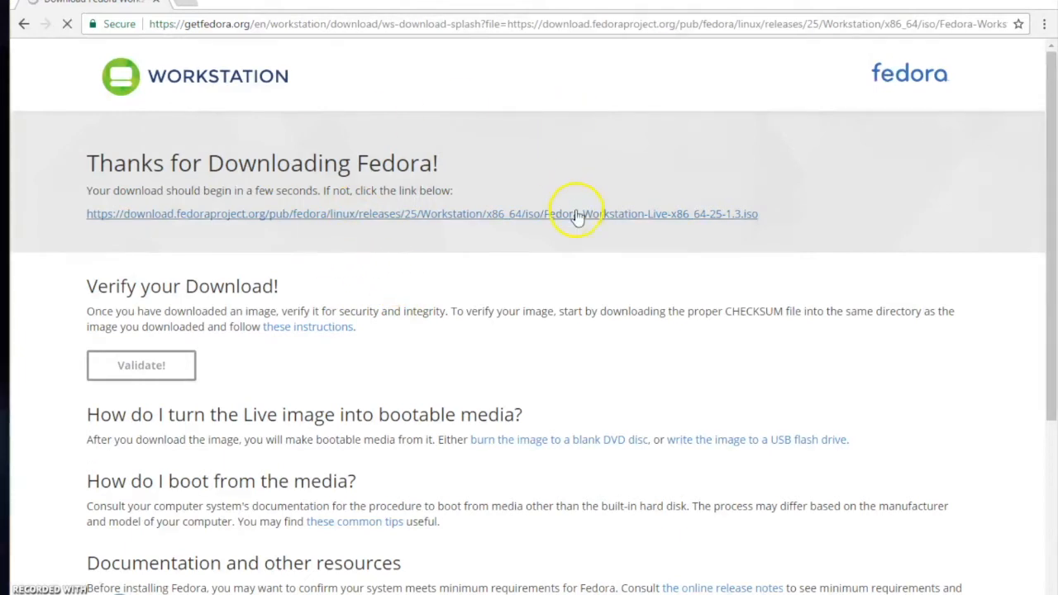
- Start the Fedora-Workstation-Live-x86_64-25-1.3.iso download from the direct link and pause it
scroll(575, 217, down, 4)
scroll(577, 216, up, 4)
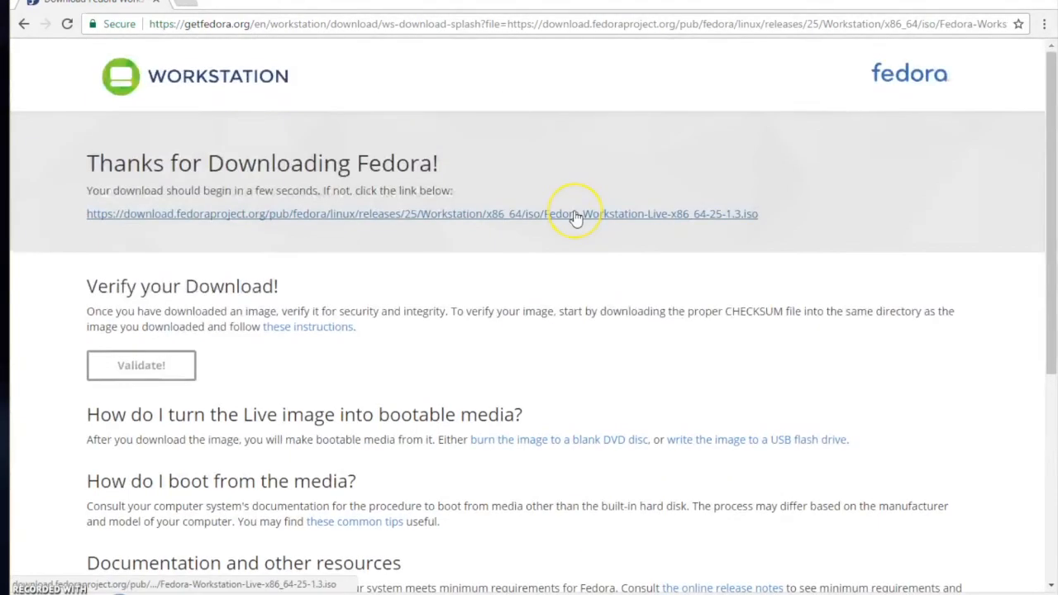
click(576, 217)
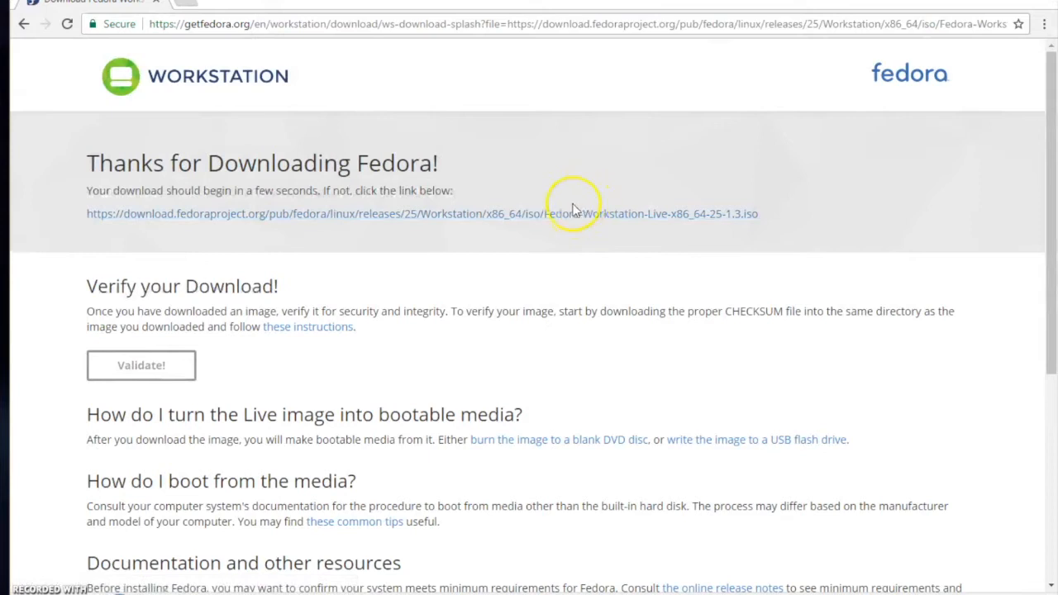
right_click(163, 589)
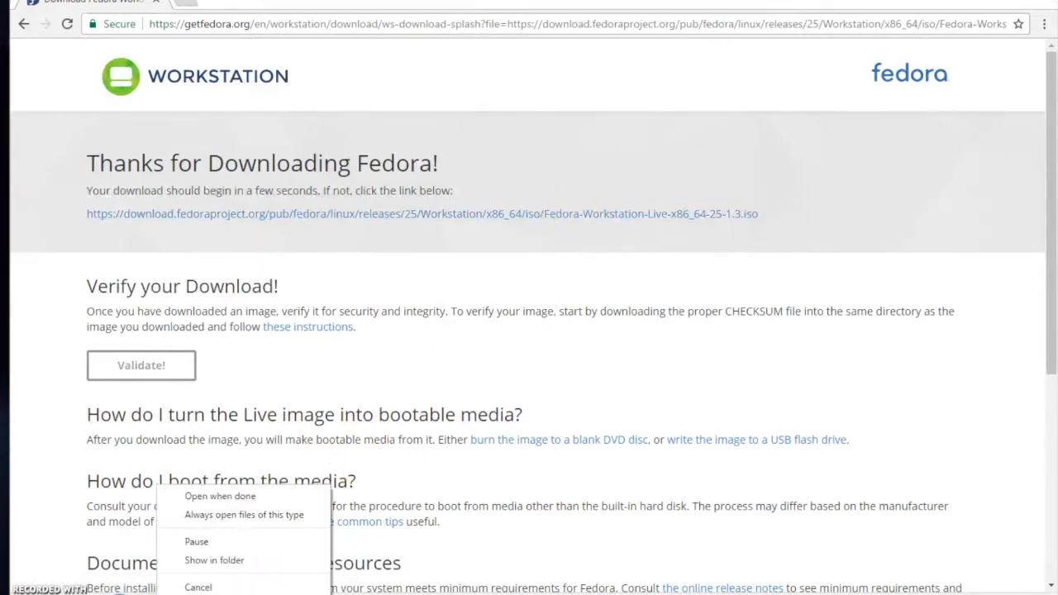
click(198, 541)
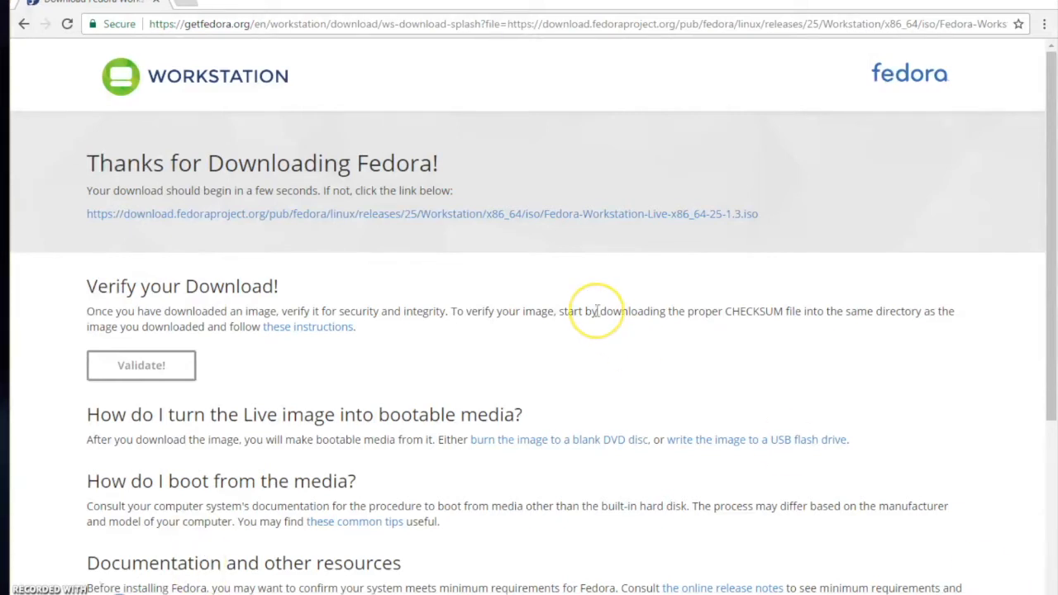
scroll(595, 312, down, 4)
scroll(597, 312, up, 4)
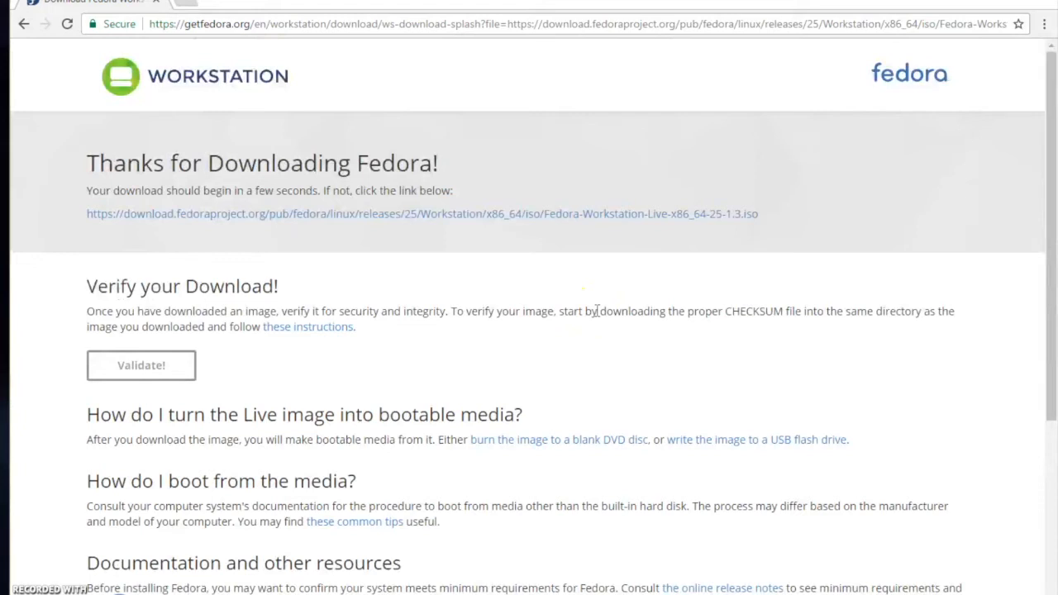
scroll(596, 311, down, 4)
scroll(595, 311, up, 4)
scroll(596, 311, down, 4)
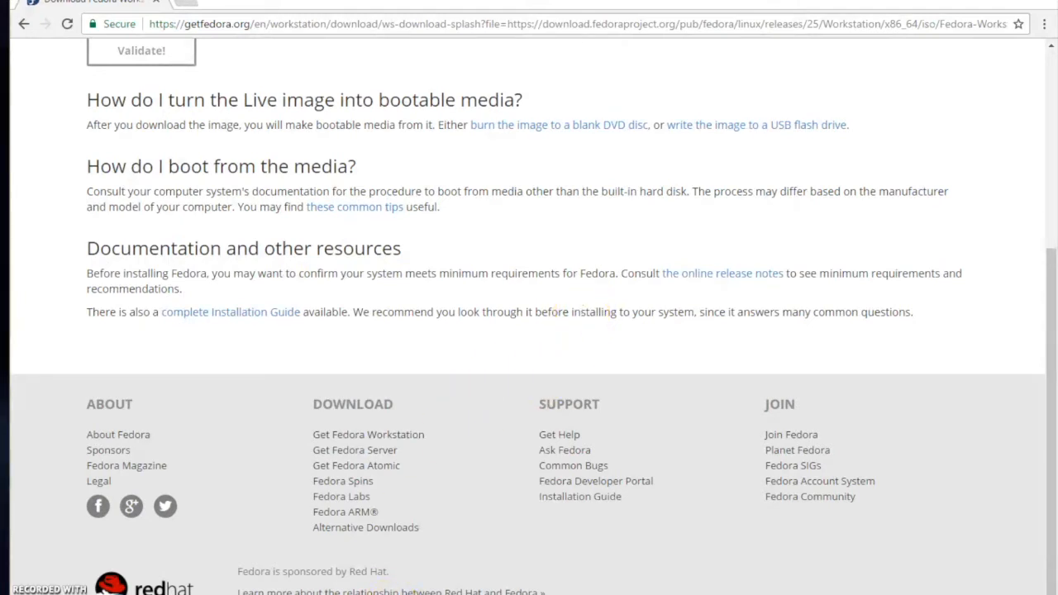
- Locate the downloaded Fedora-Workstation-Live-x86_64-25-1.3 disc image in the Downloads folder, then minimize the folder window
click(256, 594)
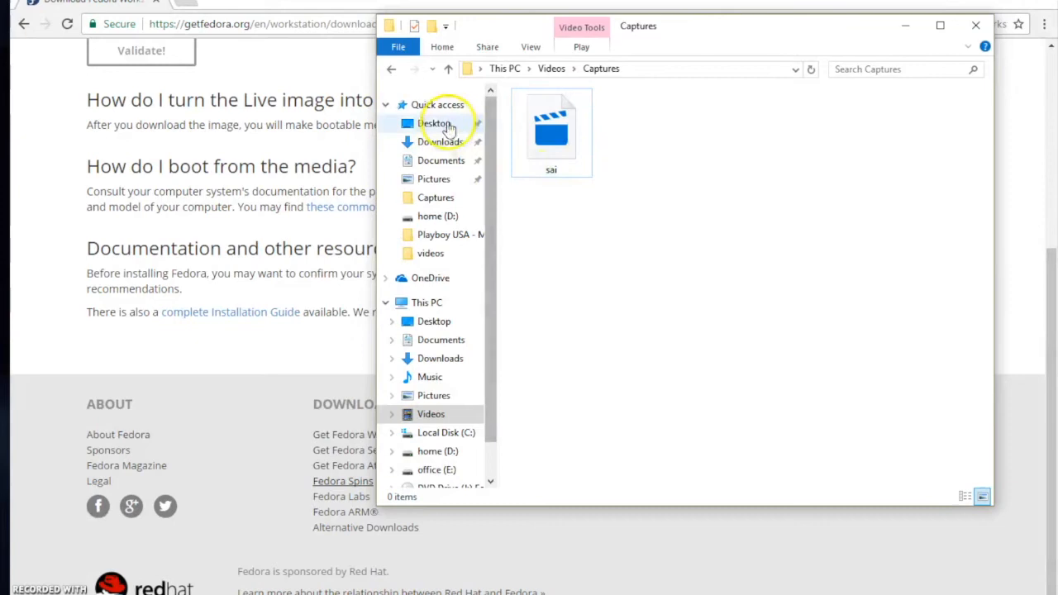
click(459, 143)
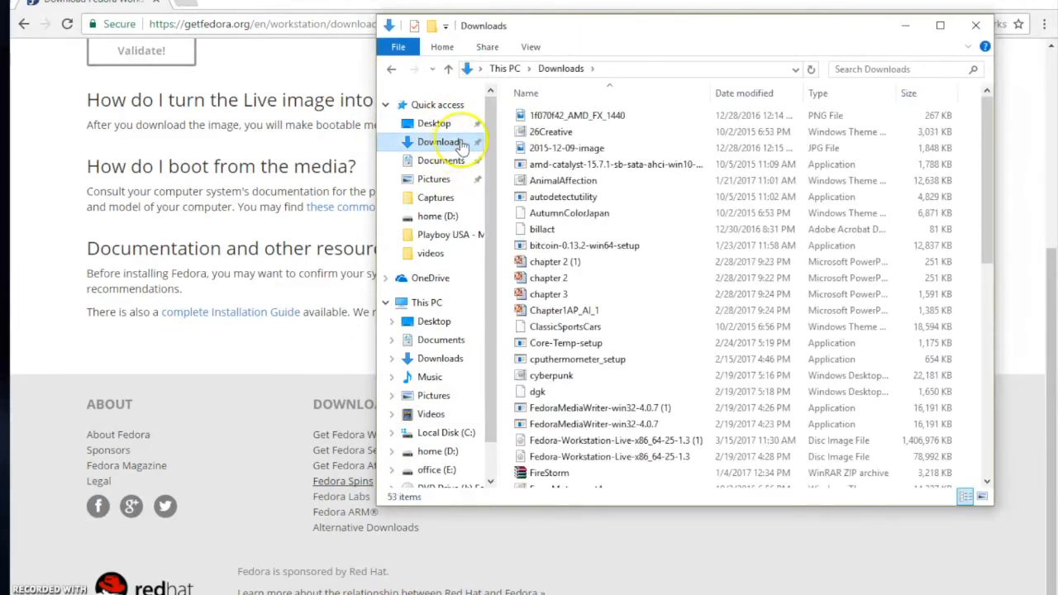
click(622, 123)
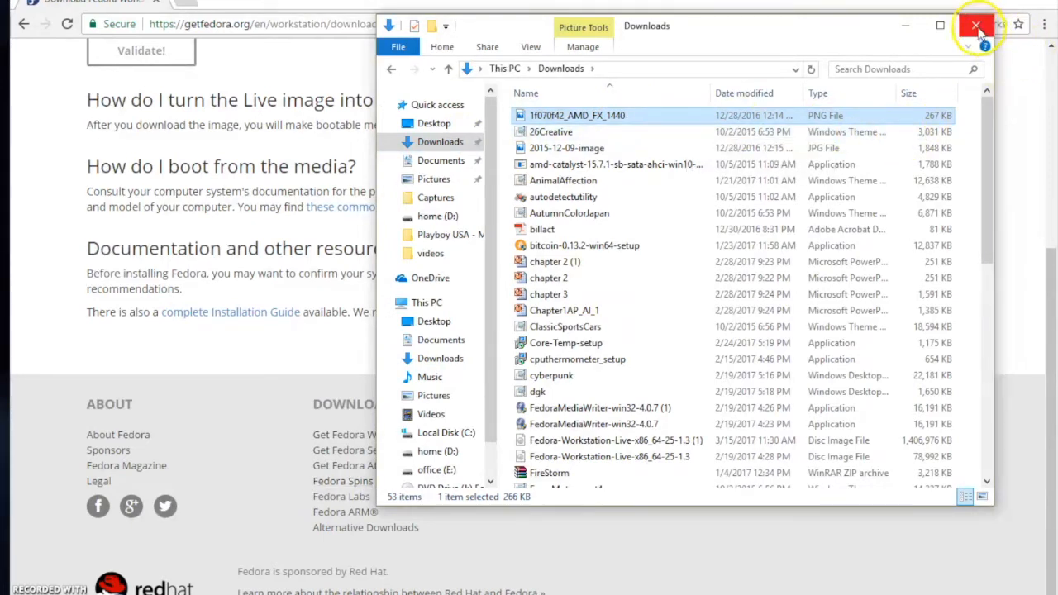
drag(984, 137, 982, 253)
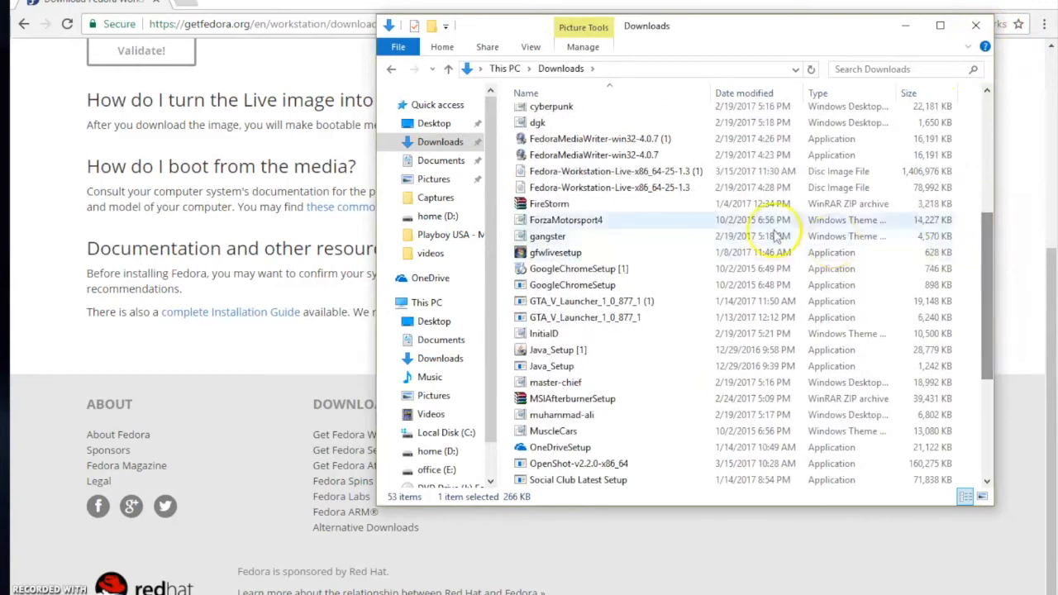
click(645, 188)
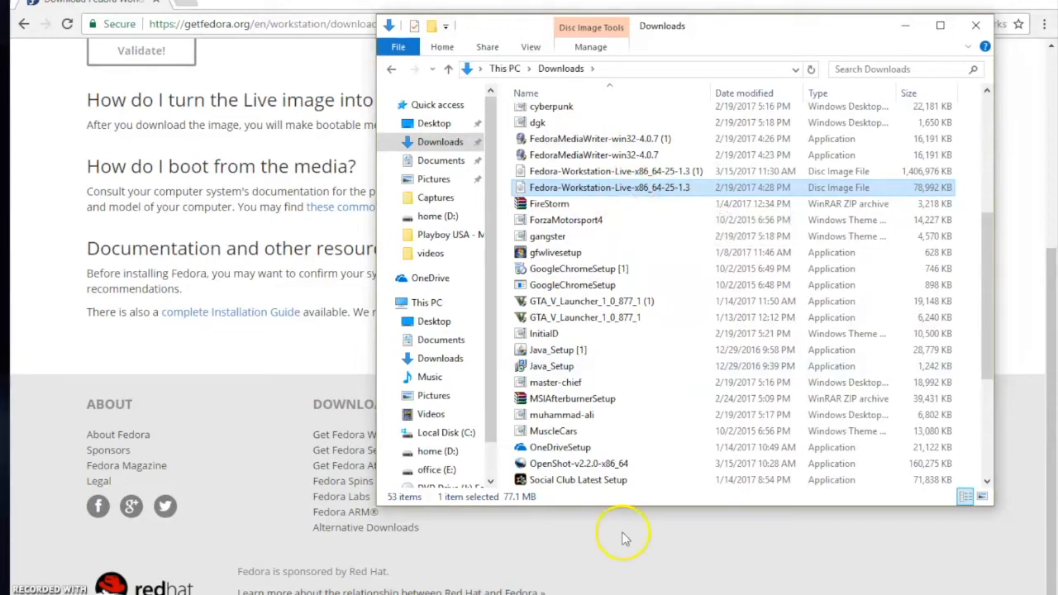
click(907, 31)
- Switch to VMware Workstation and start a New Virtual Machine wizard with the Typical configuration
mouse_move(372, 594)
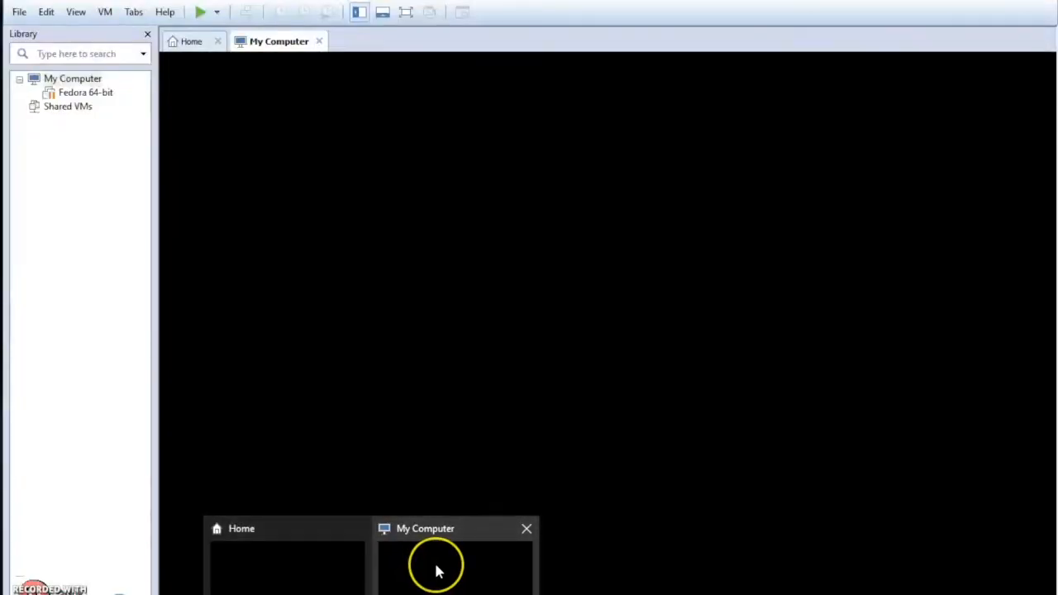
click(438, 571)
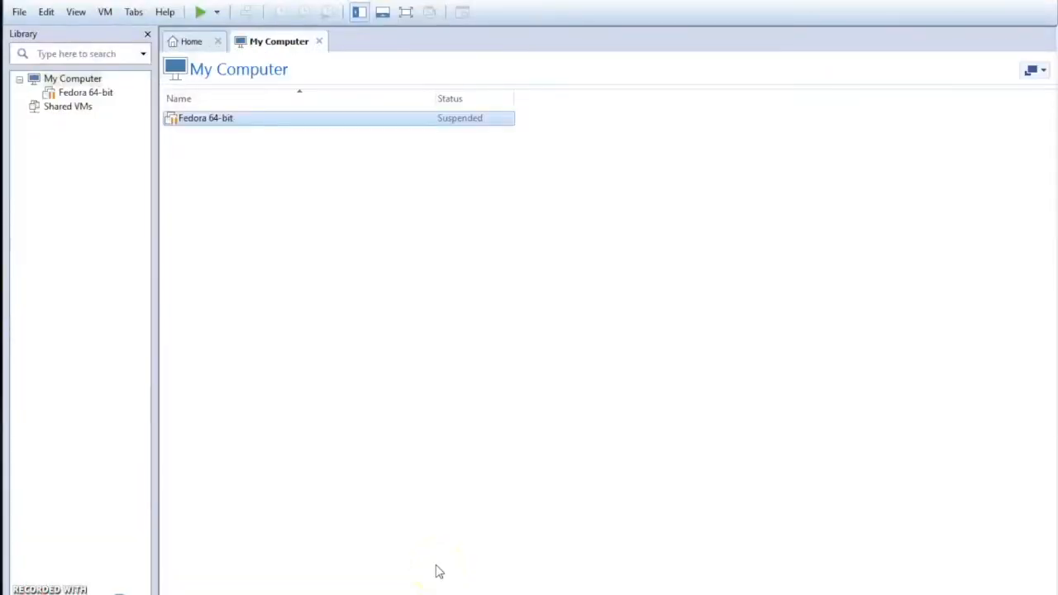
click(20, 12)
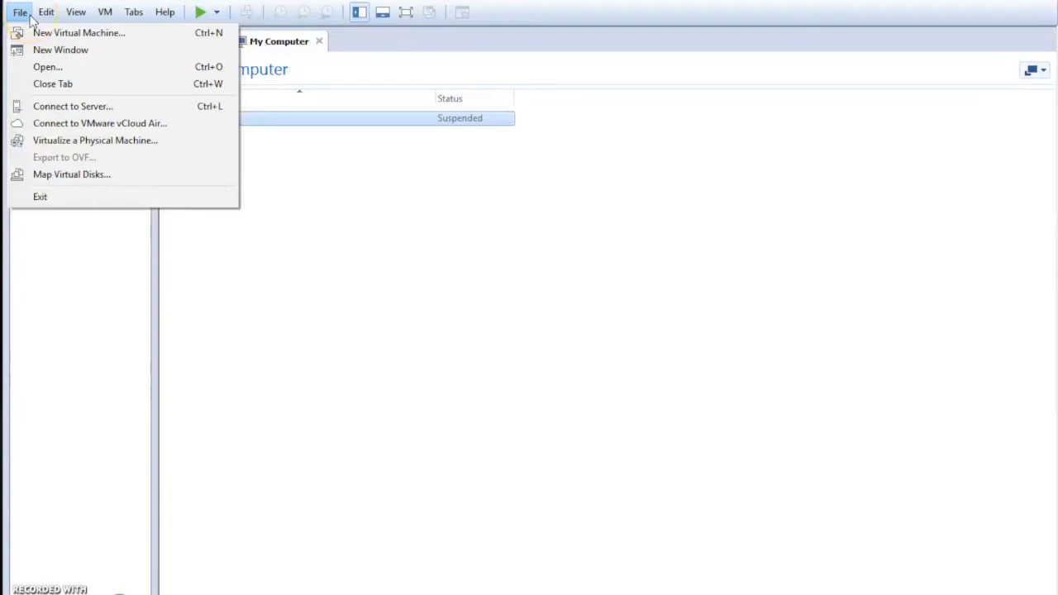
click(20, 19)
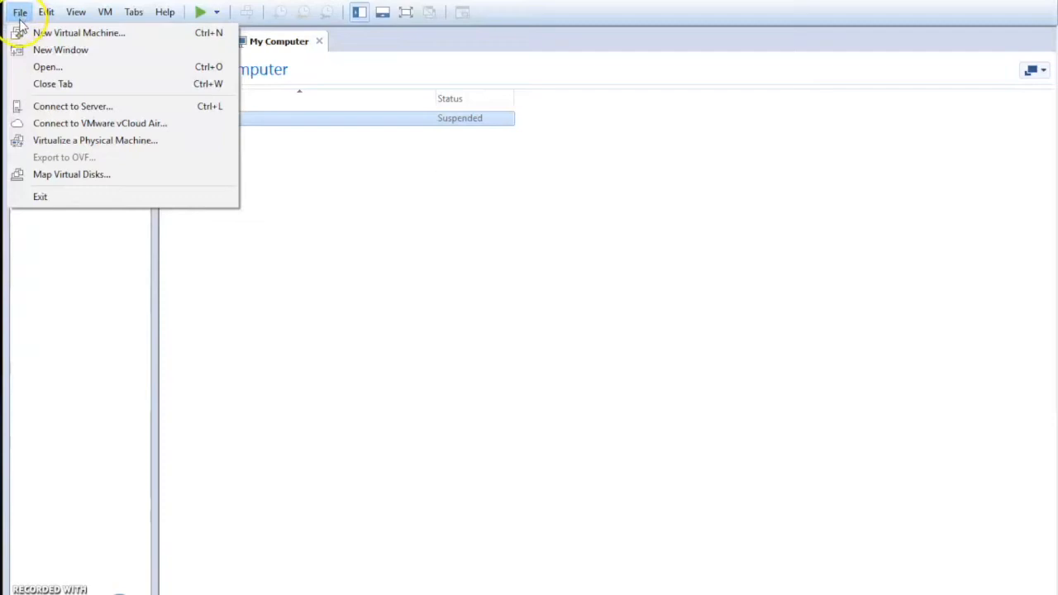
click(43, 12)
click(22, 15)
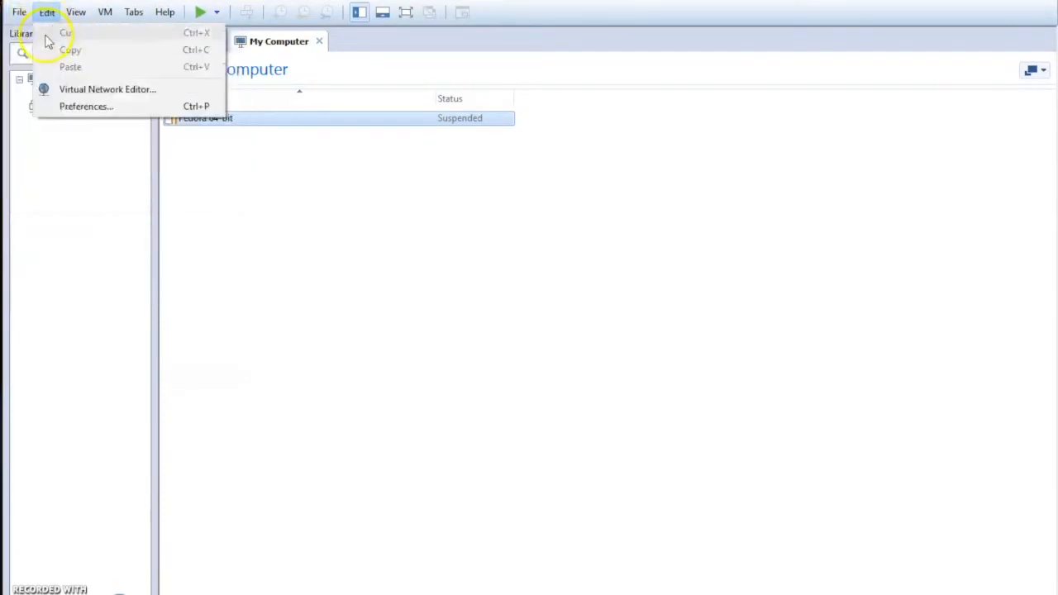
click(40, 38)
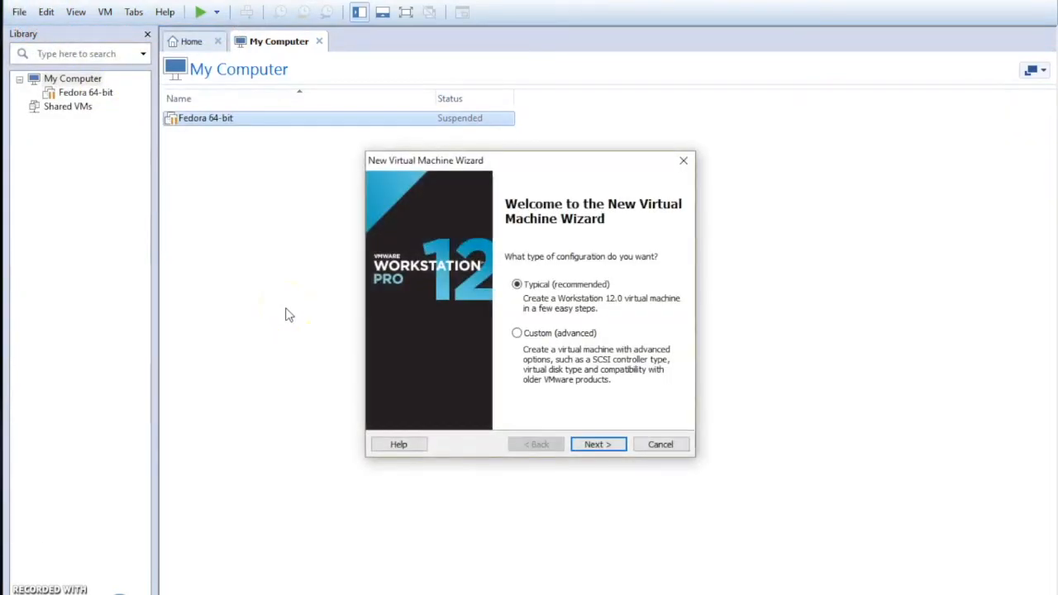
click(599, 445)
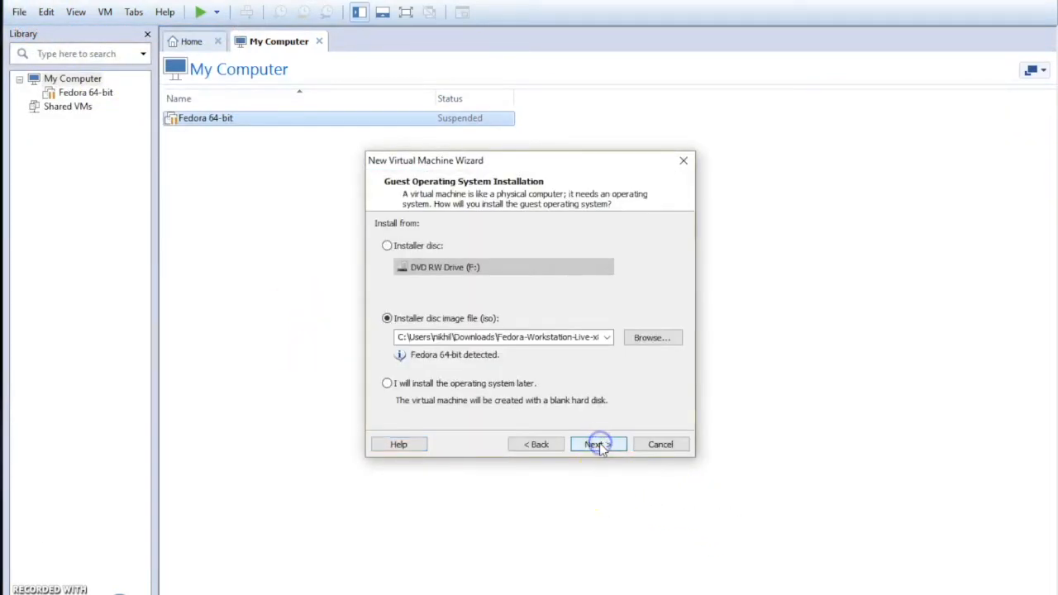
- Use the Fedora-Workstation-Live-x86_64-25-1.3 (1).iso installer disc image file as the installation source
click(405, 337)
click(403, 337)
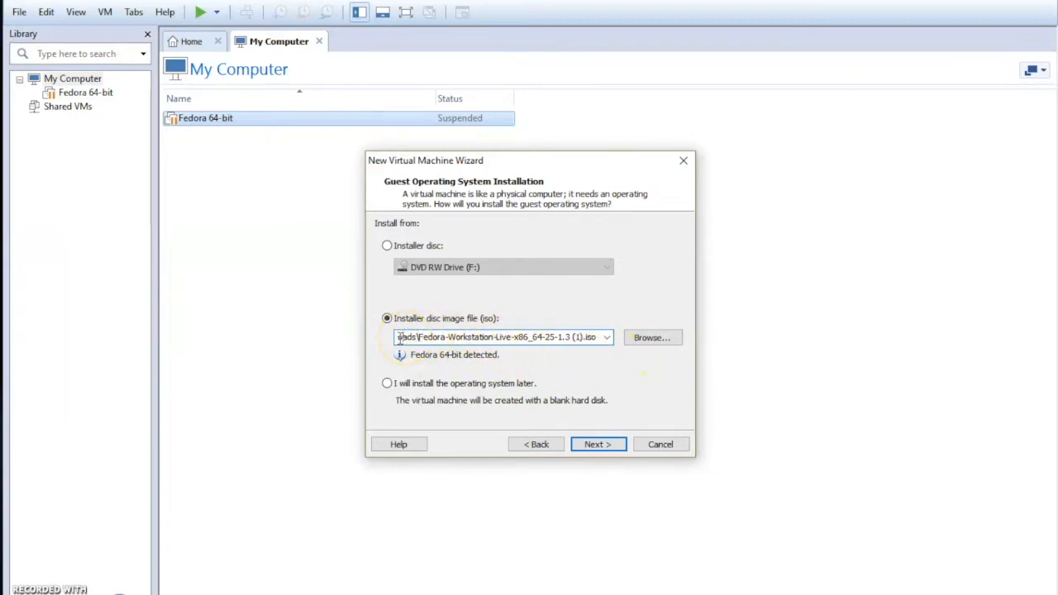
click(606, 447)
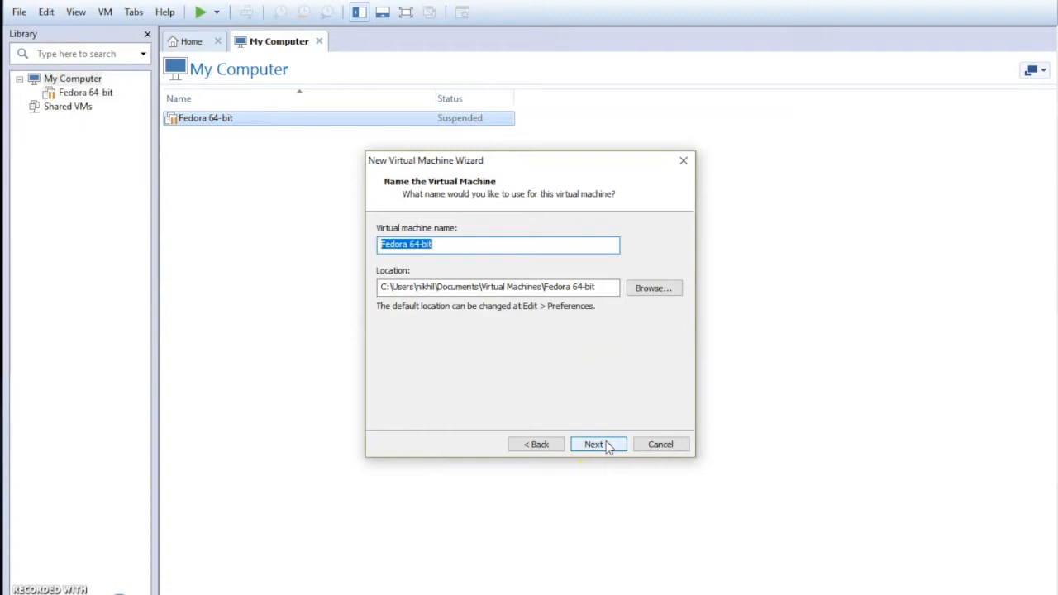
- Keep the name Fedora 64-bit and the 20 GB split disk, and finish creating the virtual machine
click(606, 447)
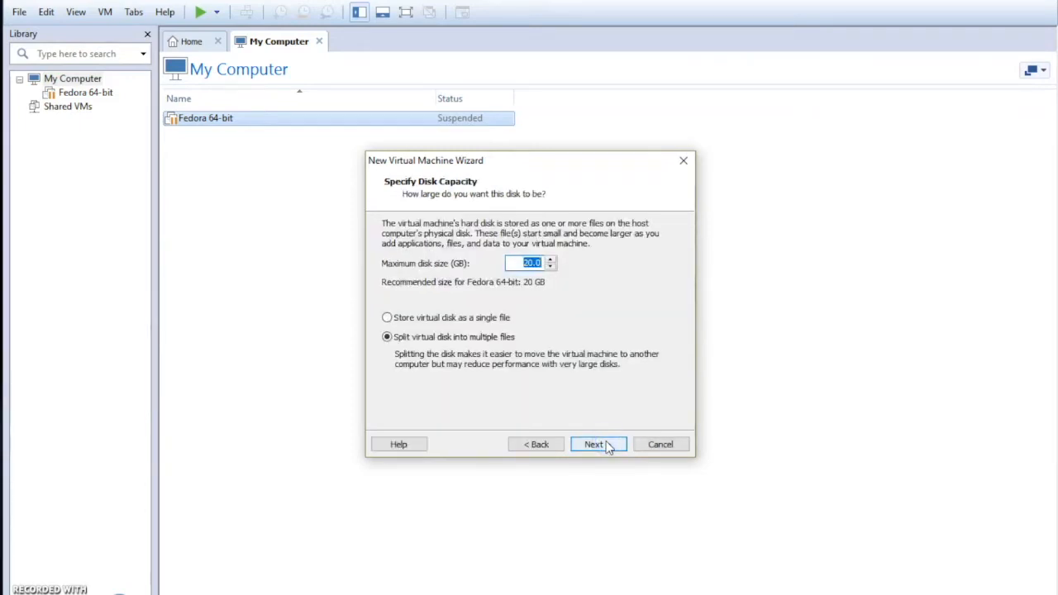
click(608, 446)
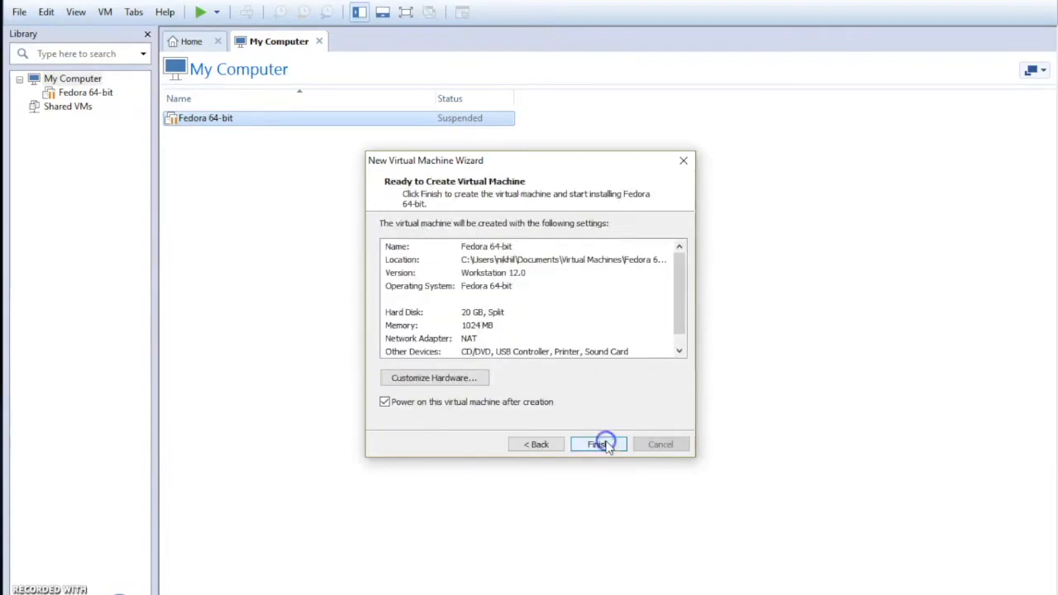
click(599, 444)
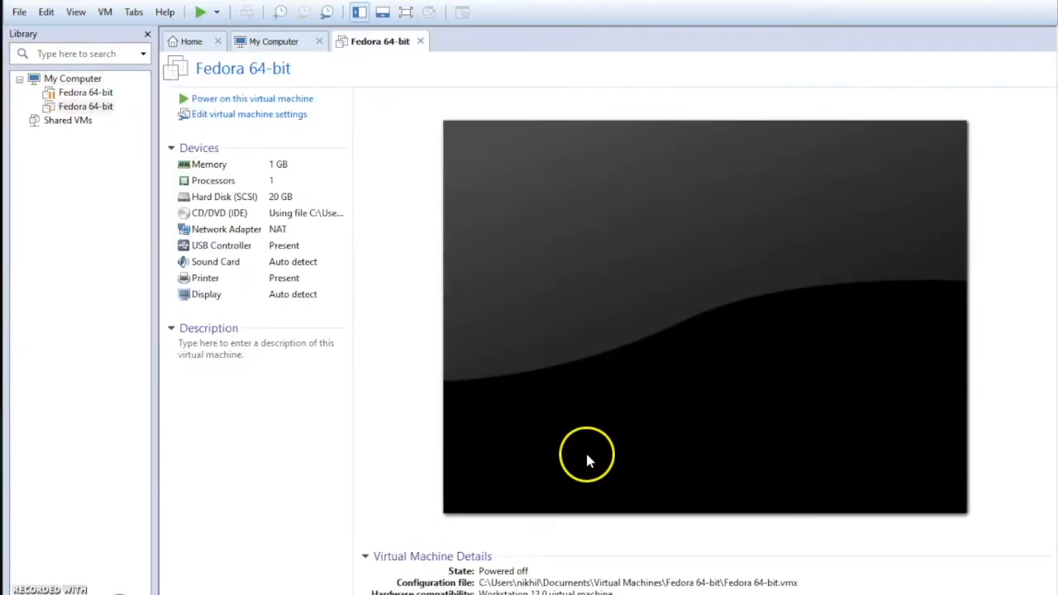
click(585, 451)
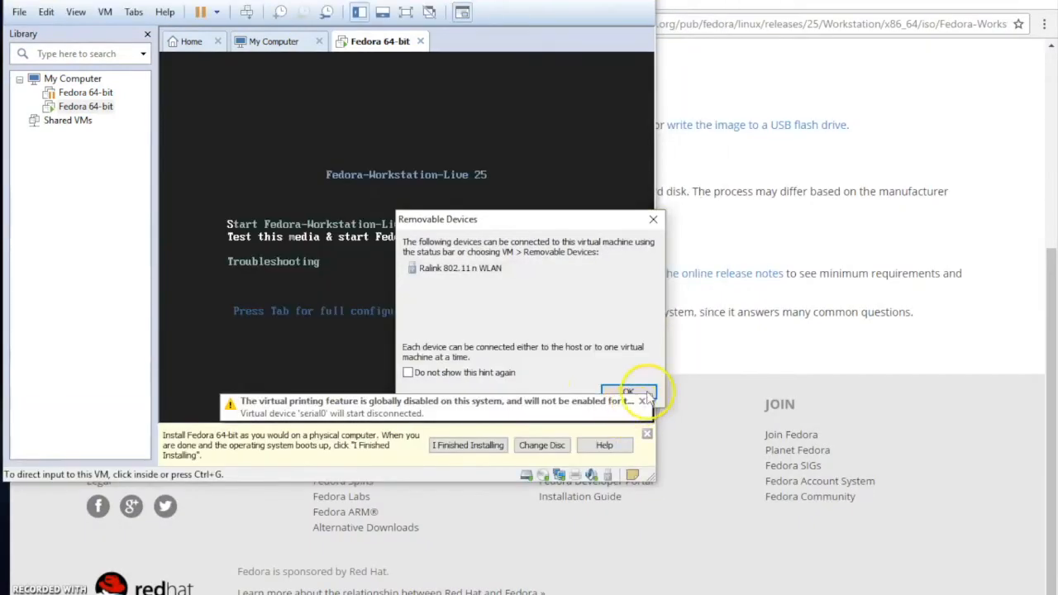
- Close the Removable Devices notice and enlarge the VMware window to fill the screen
click(654, 220)
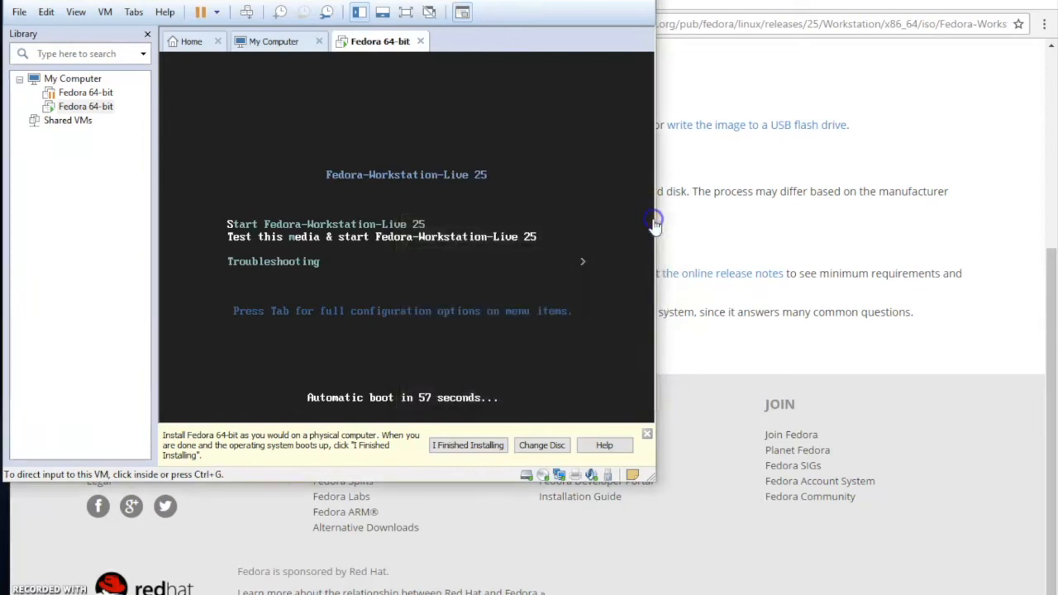
double_click(603, 5)
drag(653, 451, 1054, 554)
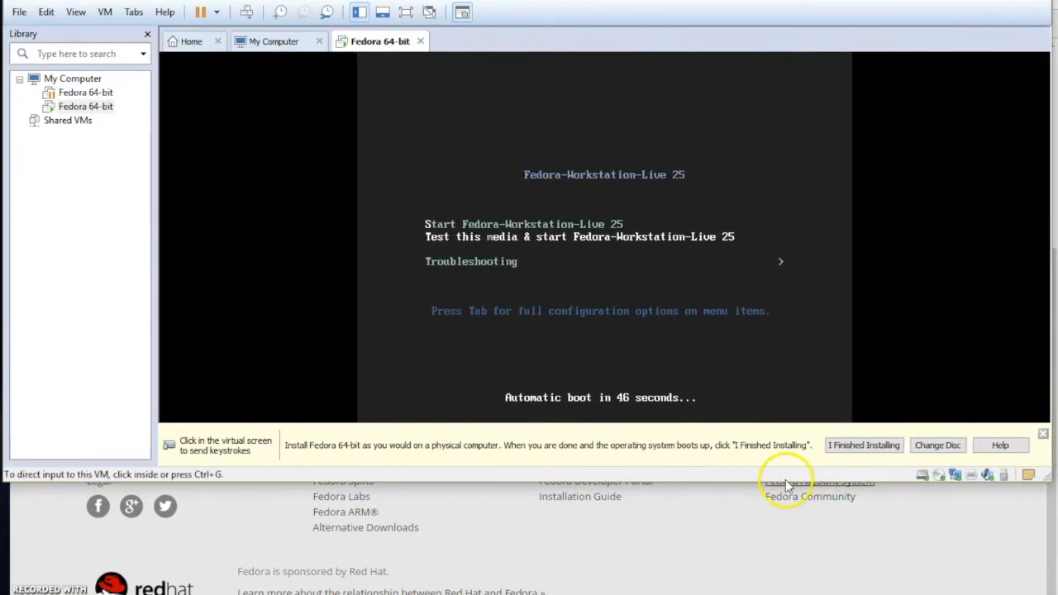
drag(745, 482, 747, 594)
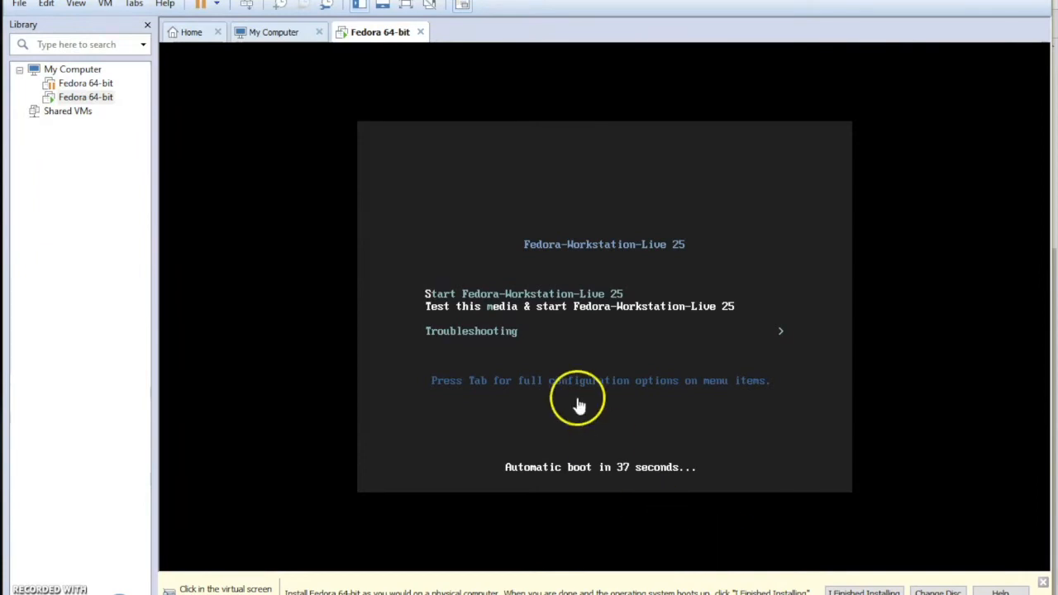
- Boot the virtual machine with the Start Fedora-Workstation-Live 25 option
click(557, 301)
key(Up)
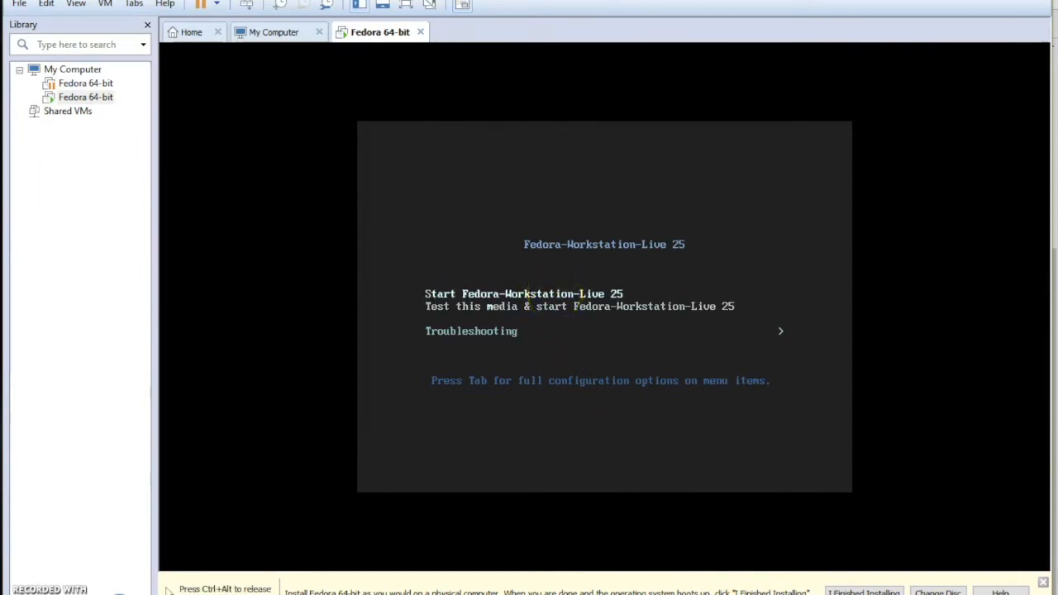
key(Return)
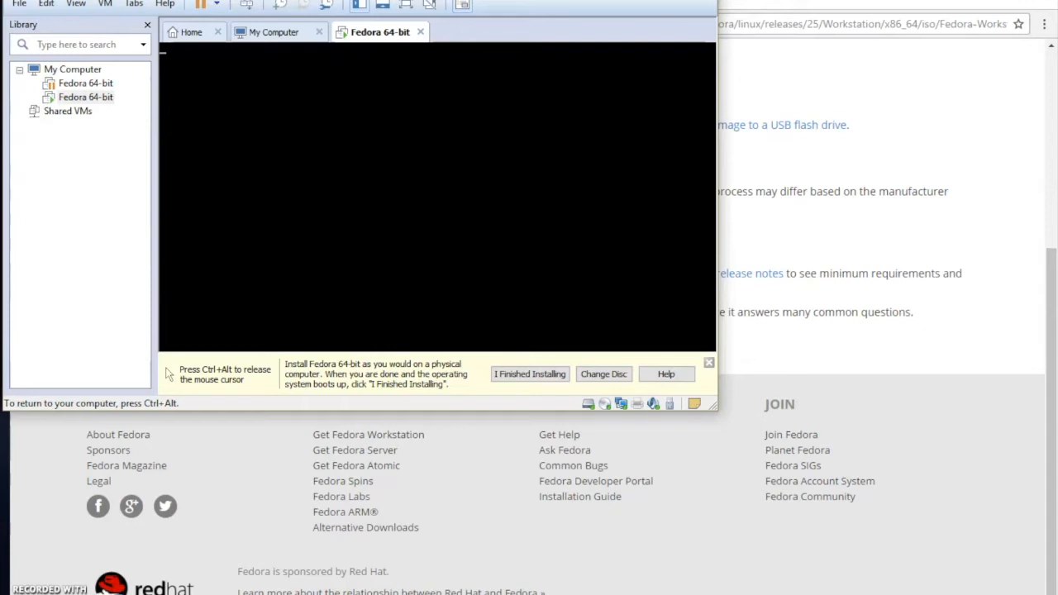
- Switch the virtual machine's display to full screen
key(ctrl+alt)
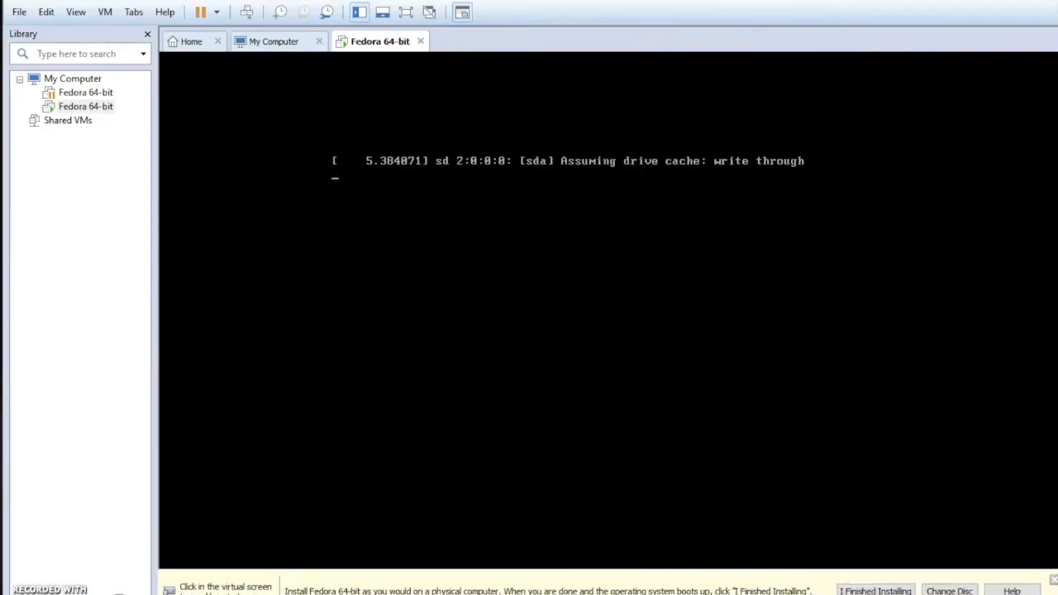
click(655, 308)
key(ctrl+alt)
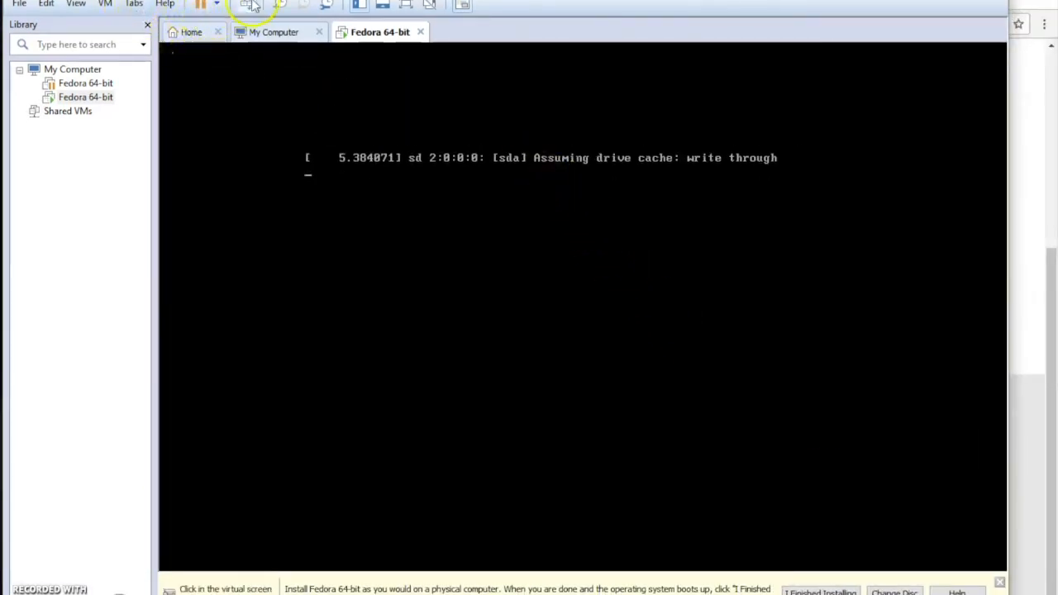
click(356, 152)
key(ctrl+alt)
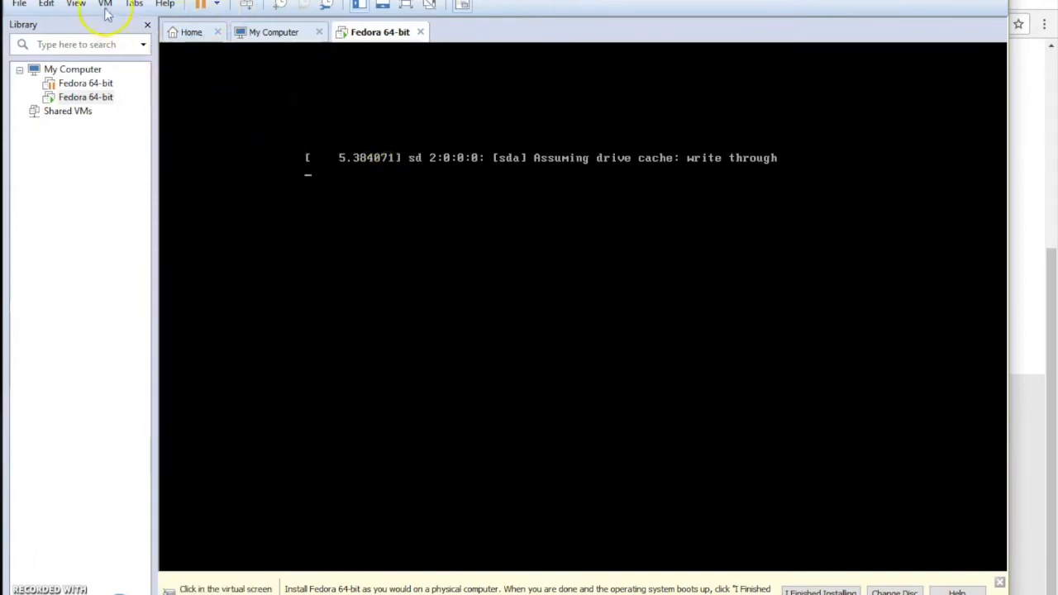
click(76, 5)
click(105, 5)
mouse_move(76, 4)
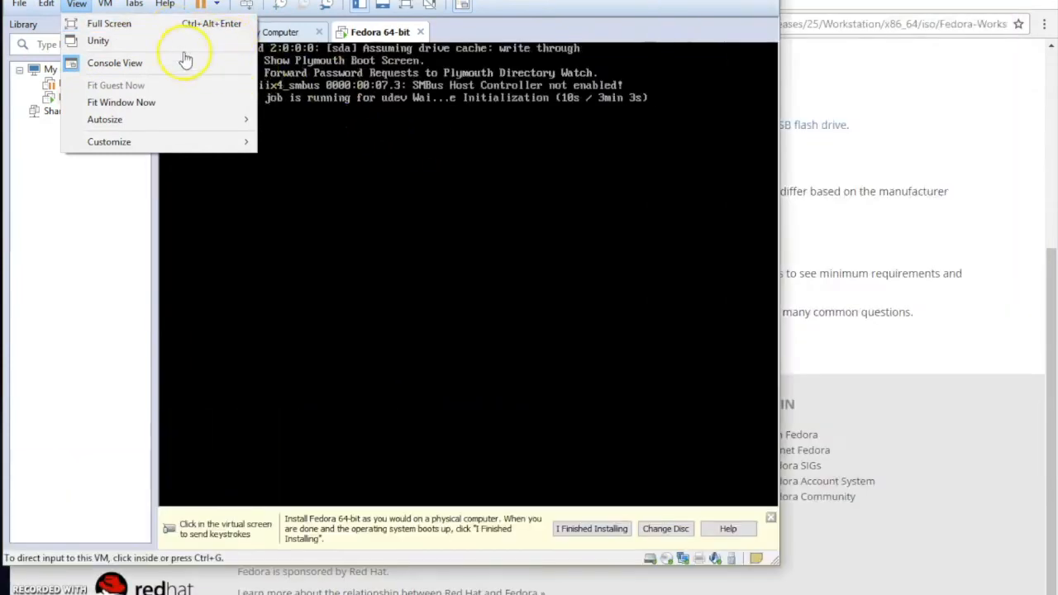
click(151, 25)
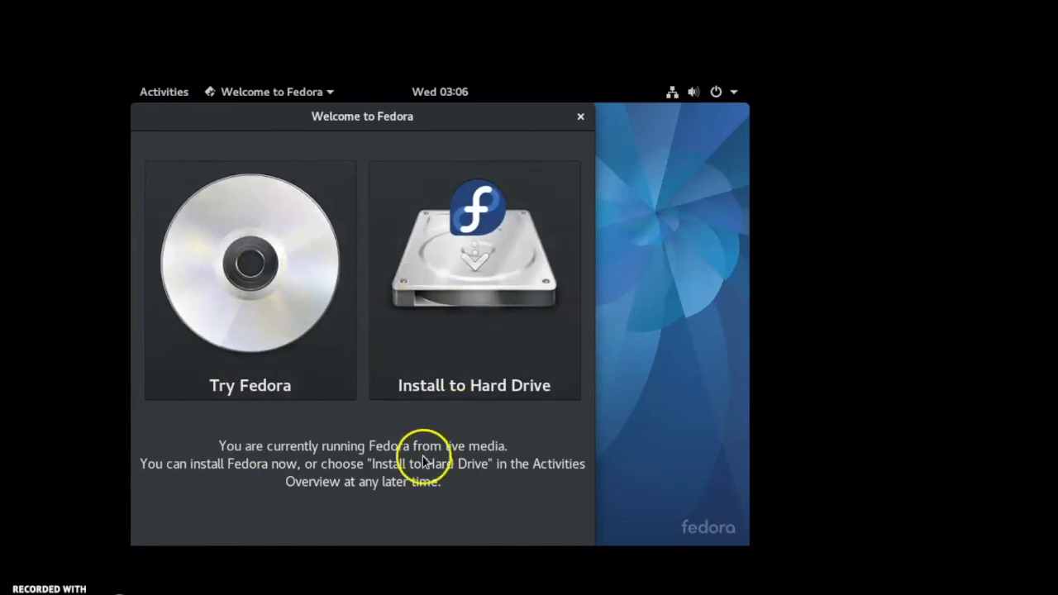
- Launch the Install to Hard Drive installer from the Welcome to Fedora window
click(474, 294)
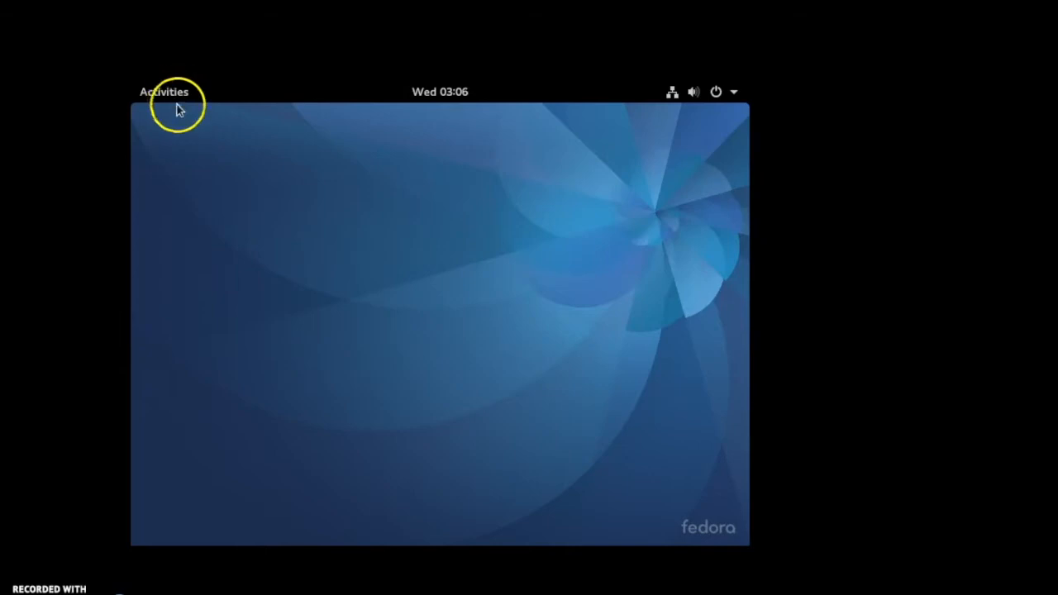
click(309, 343)
click(311, 339)
click(184, 354)
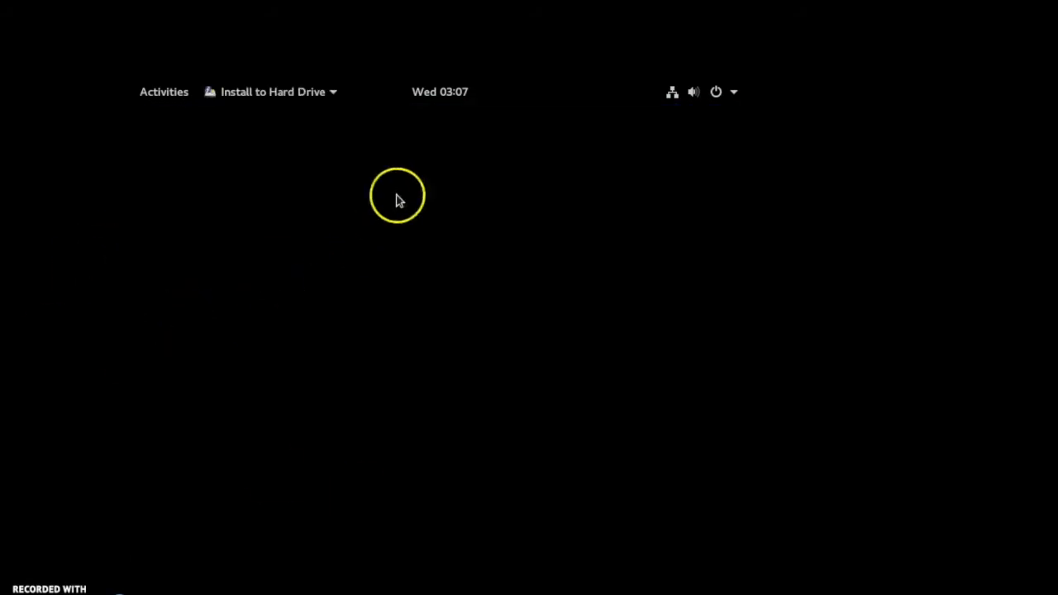
click(284, 95)
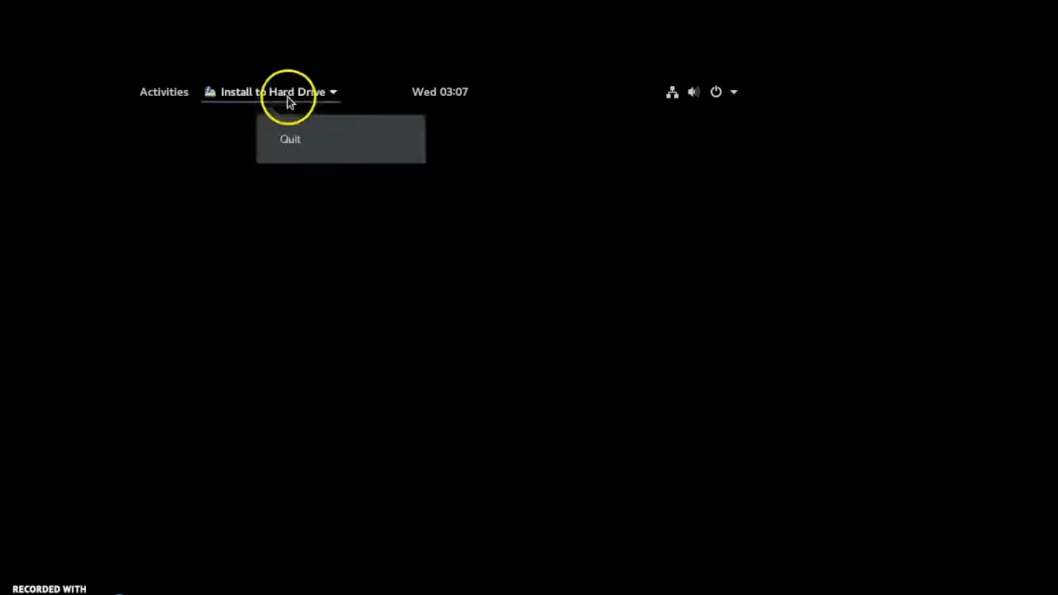
click(321, 246)
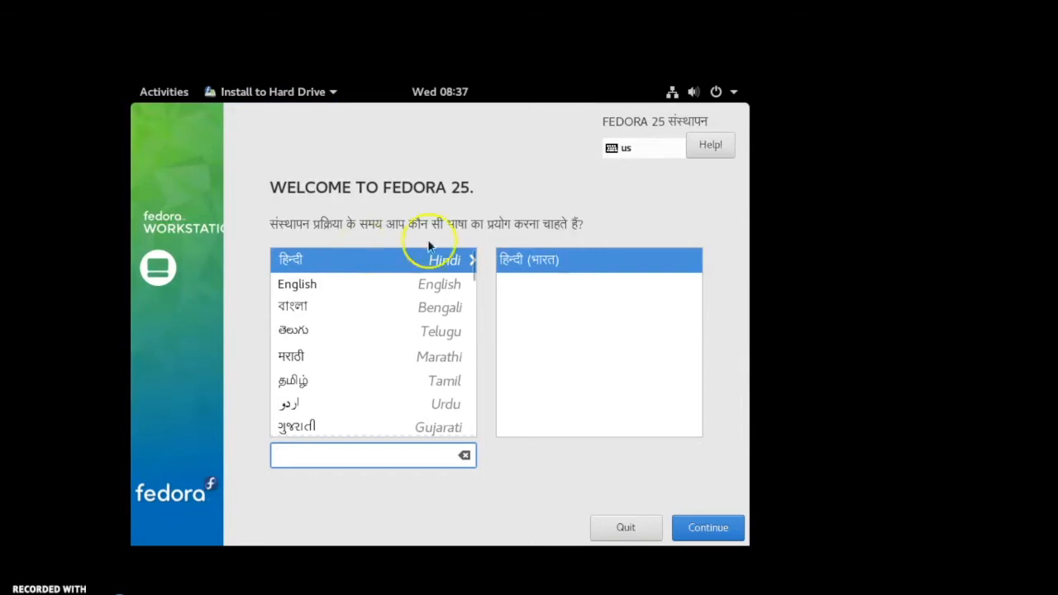
- Choose English (India) as the installation language and continue
click(354, 286)
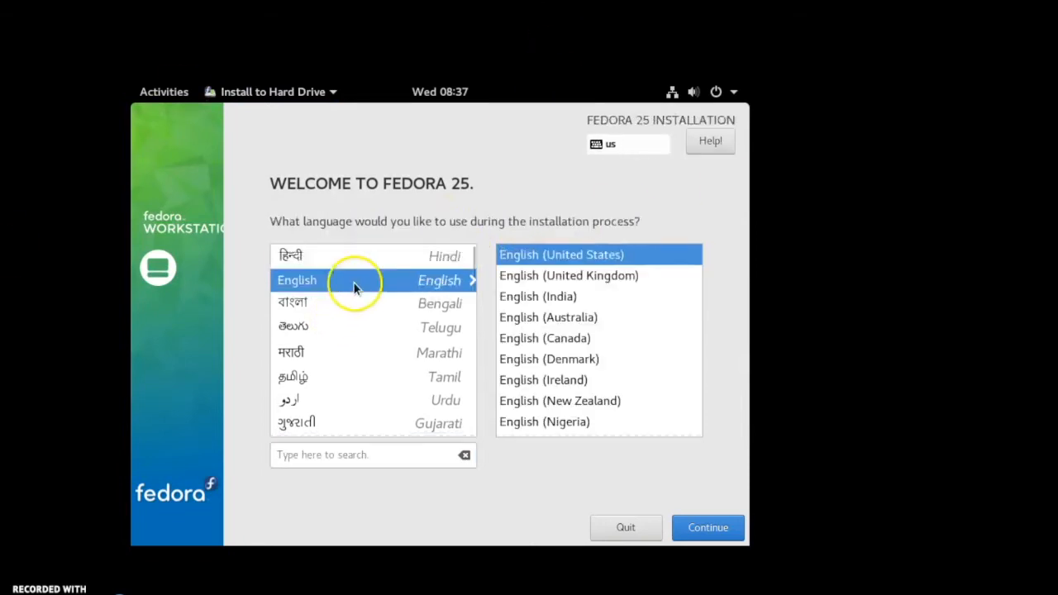
click(559, 300)
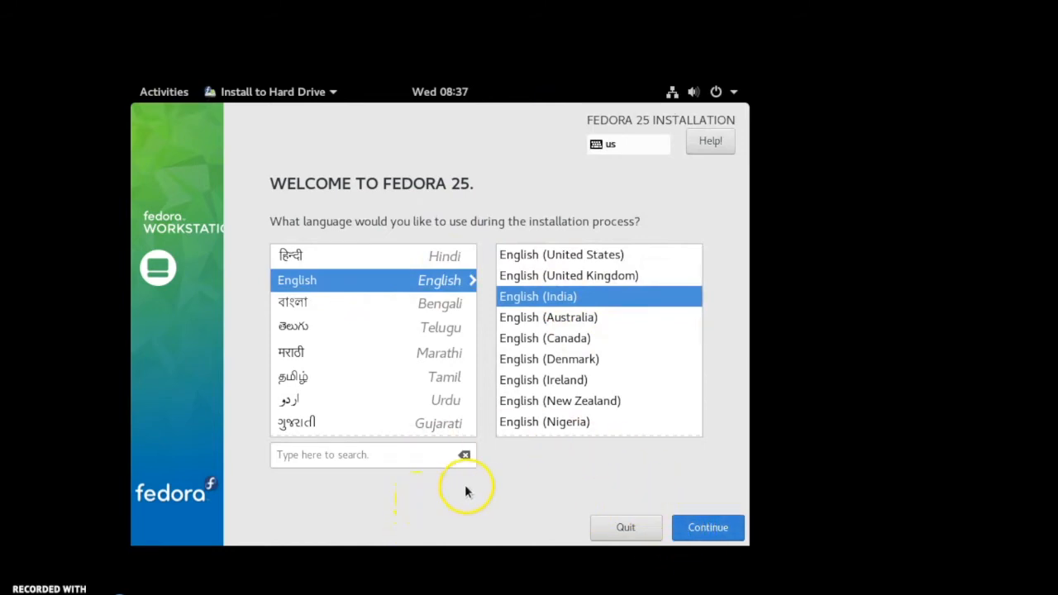
key(Return)
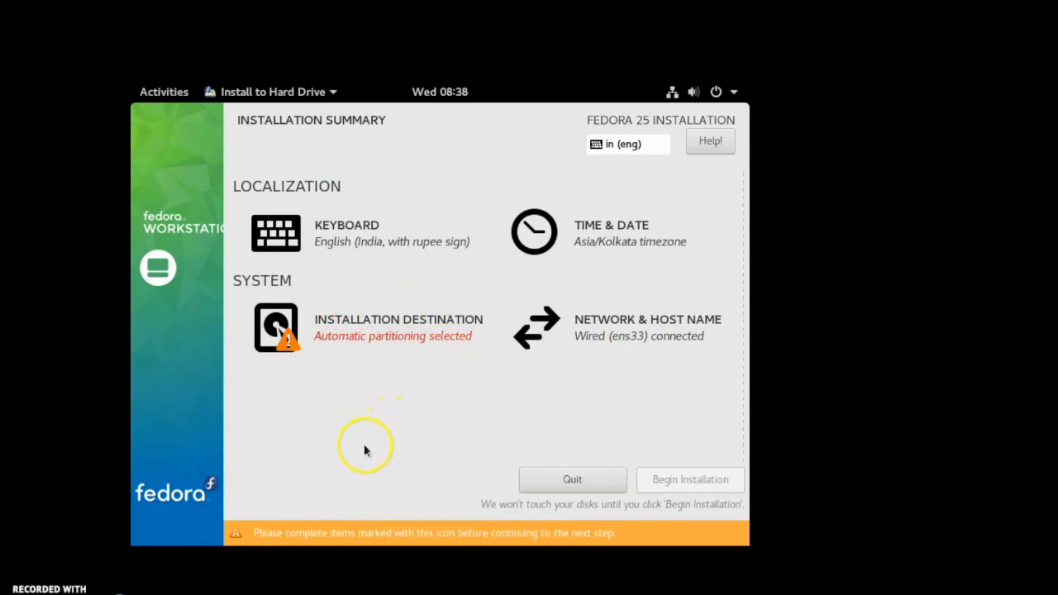
- Open Installation Destination, select the 20 GiB VMware virtual disk, and confirm the destination
click(387, 335)
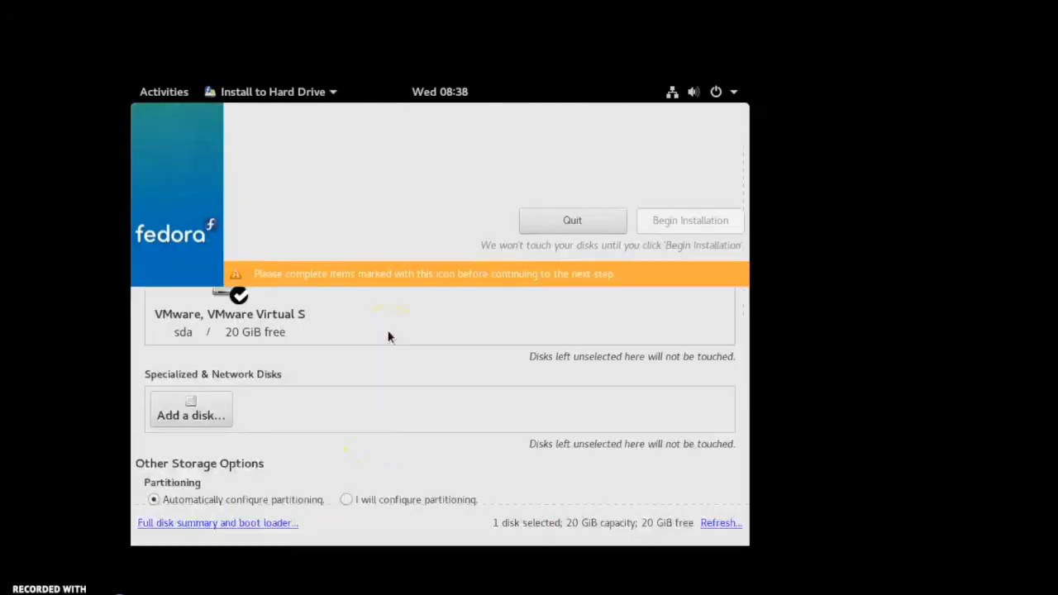
click(388, 337)
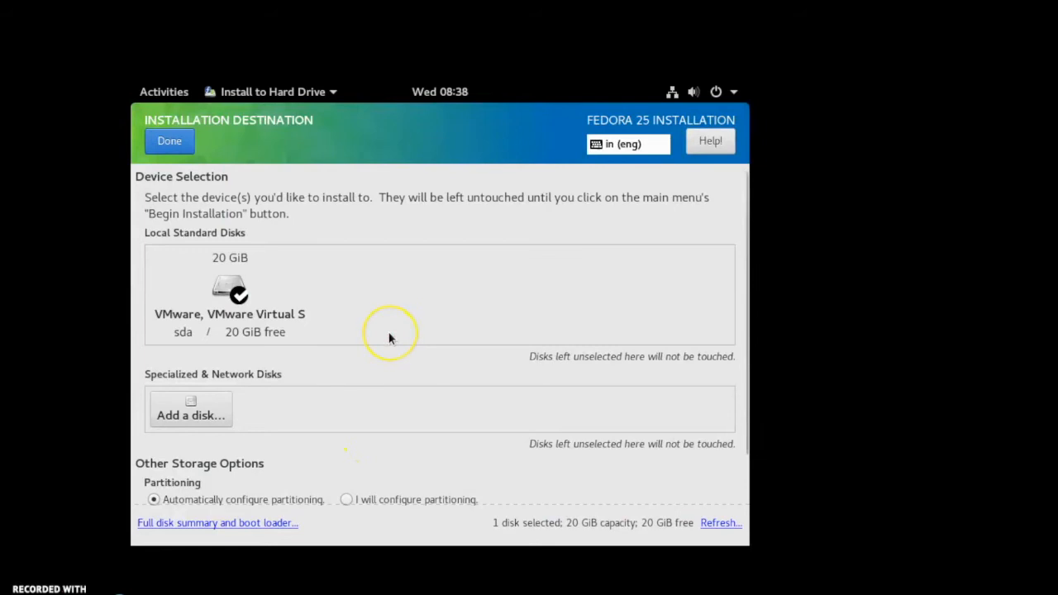
scroll(388, 337, down, 2)
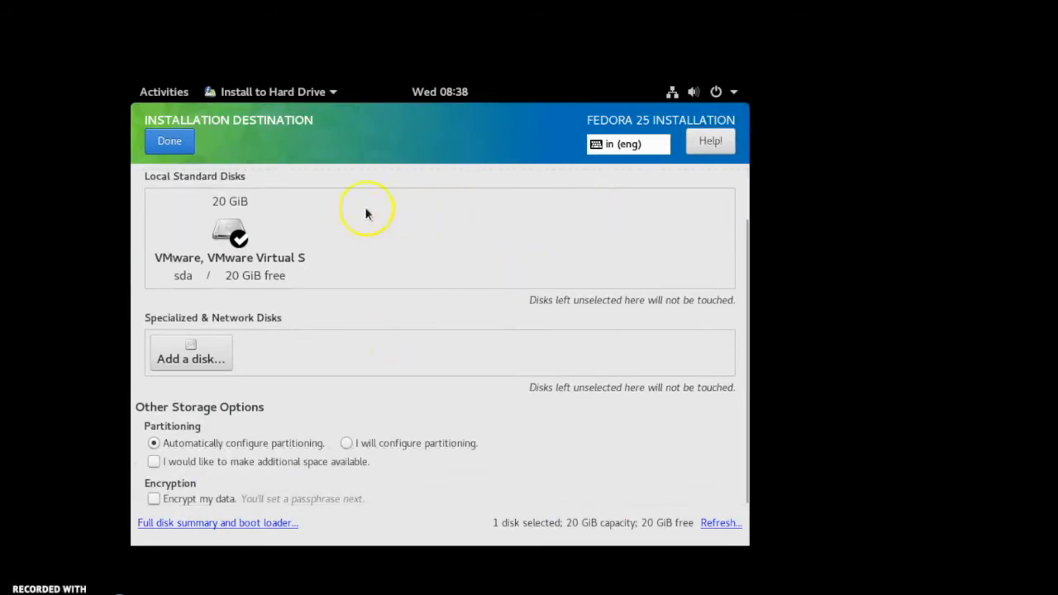
click(237, 239)
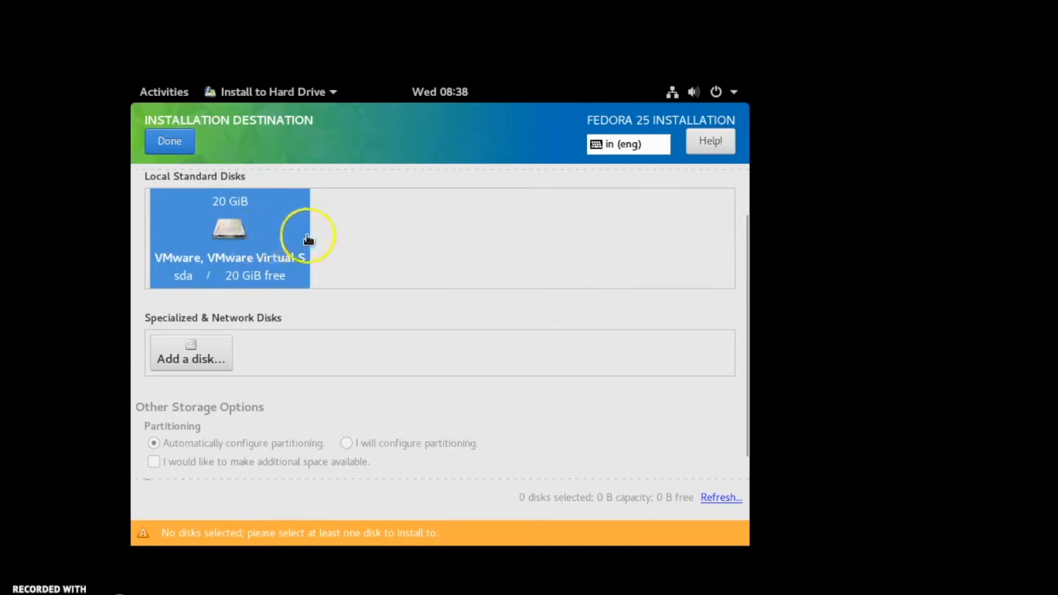
click(163, 139)
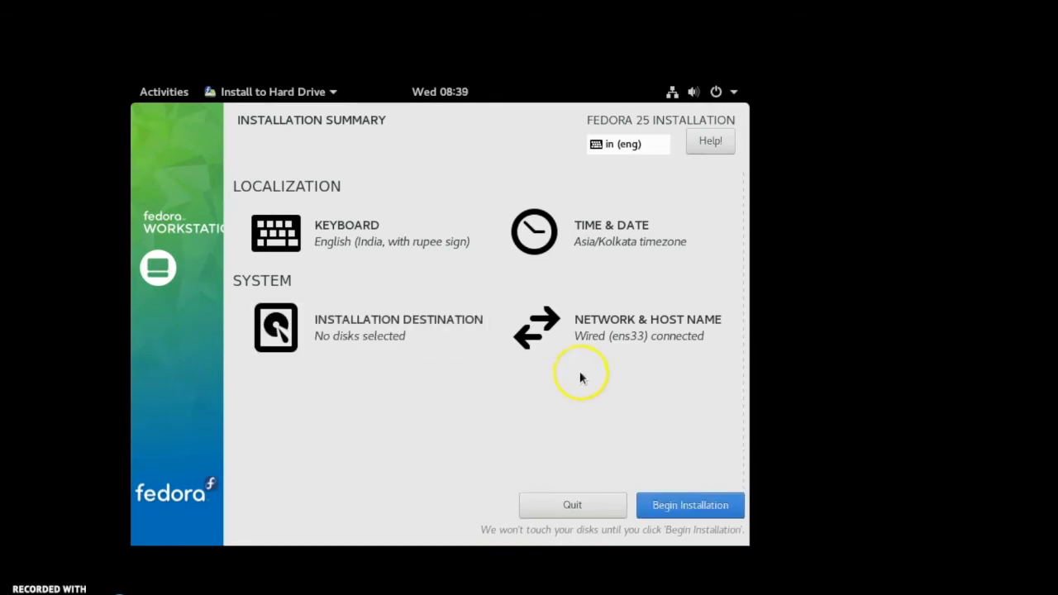
- Set the network host name to sai, apply it, and return to the installation summary
click(621, 319)
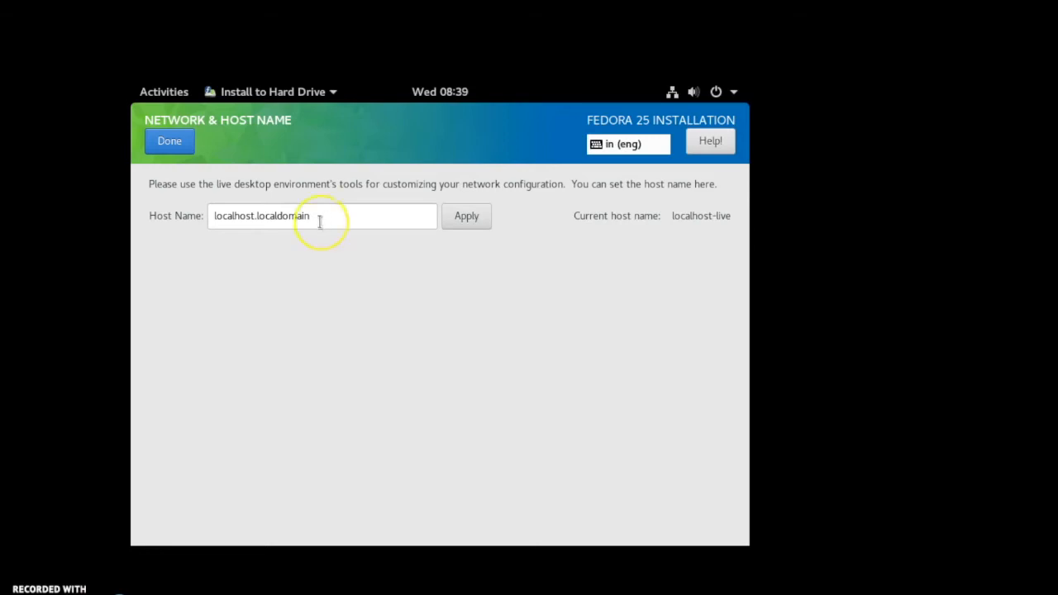
click(319, 221)
triple_click(320, 222)
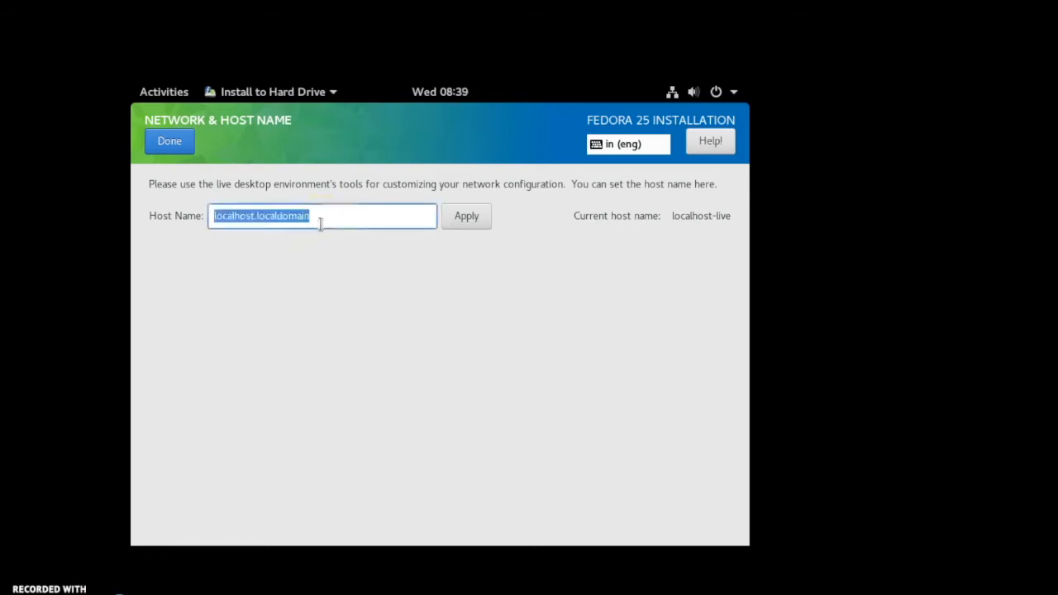
text(sai)
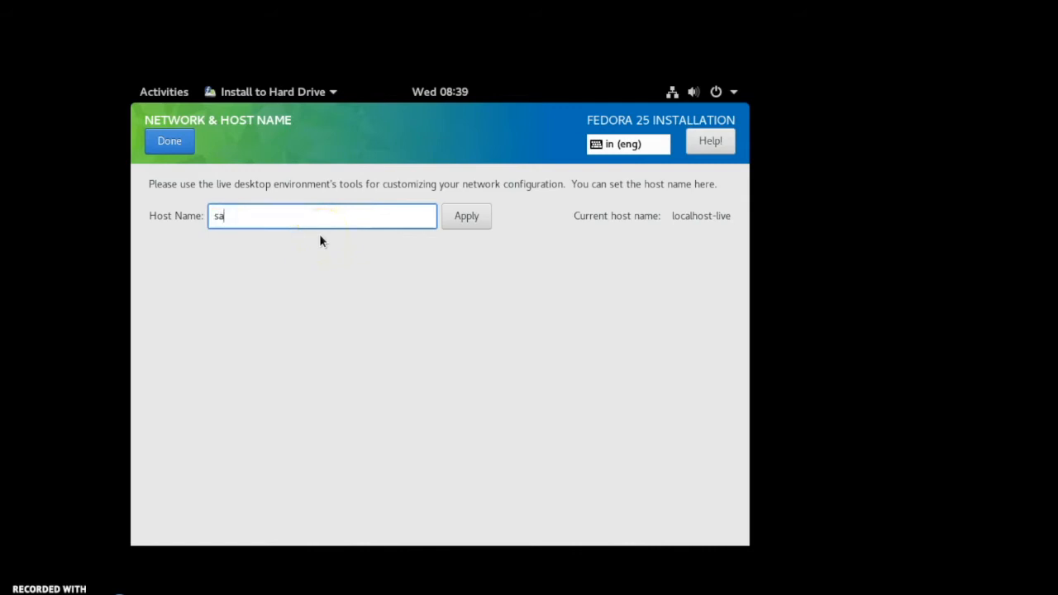
click(463, 220)
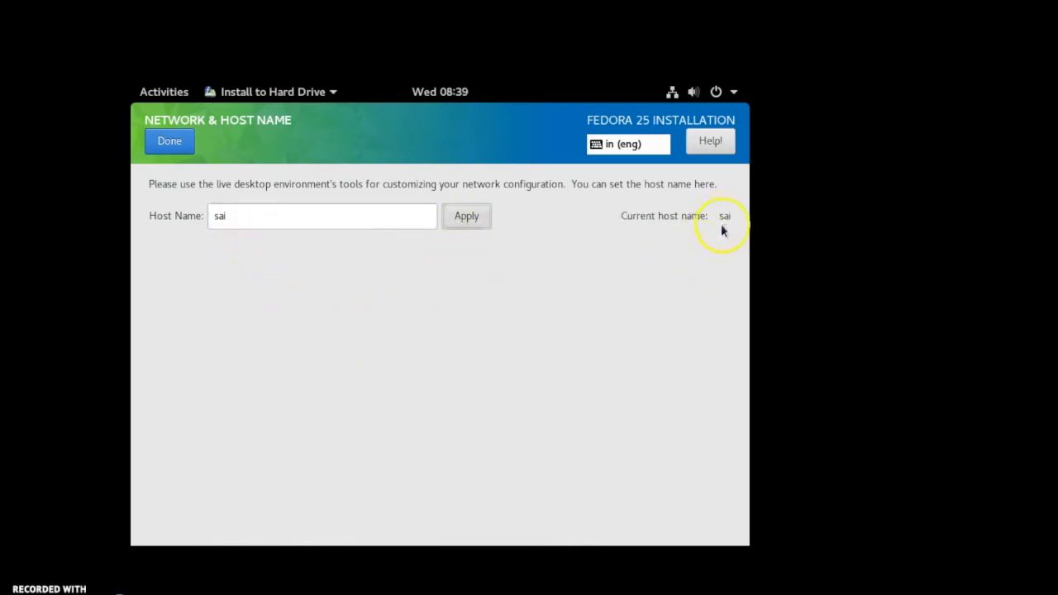
click(165, 138)
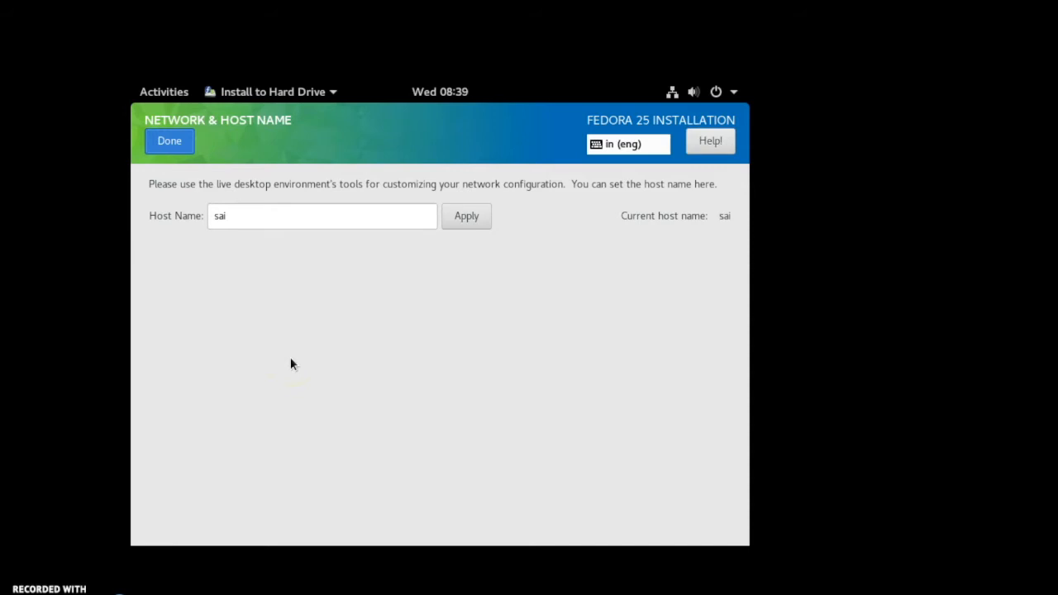
click(169, 142)
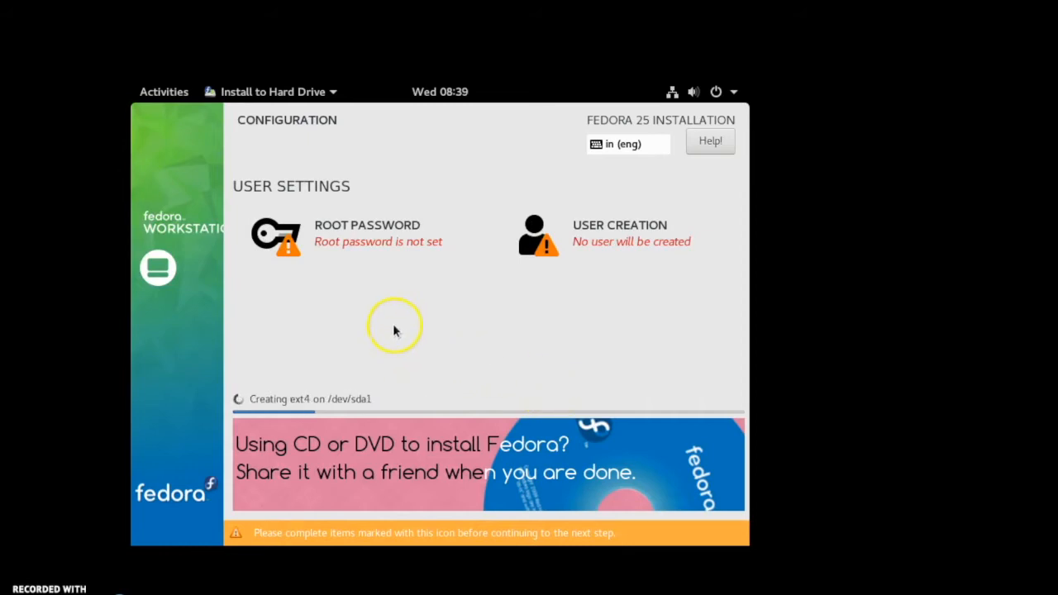
- Set the root password by entering and confirming it, then finish the root password screen
click(376, 241)
click(446, 194)
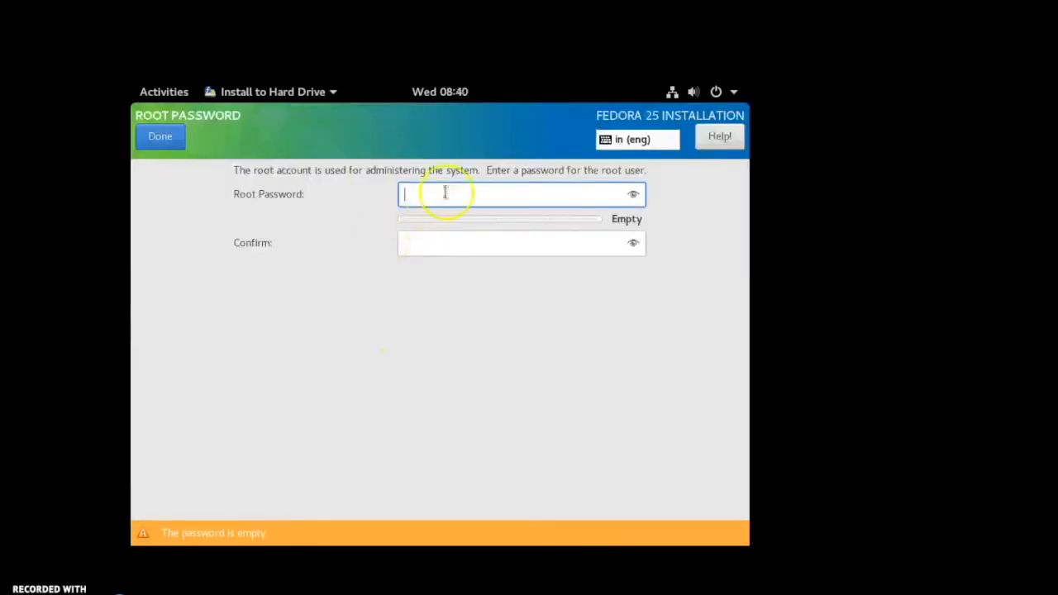
text(123••••••)
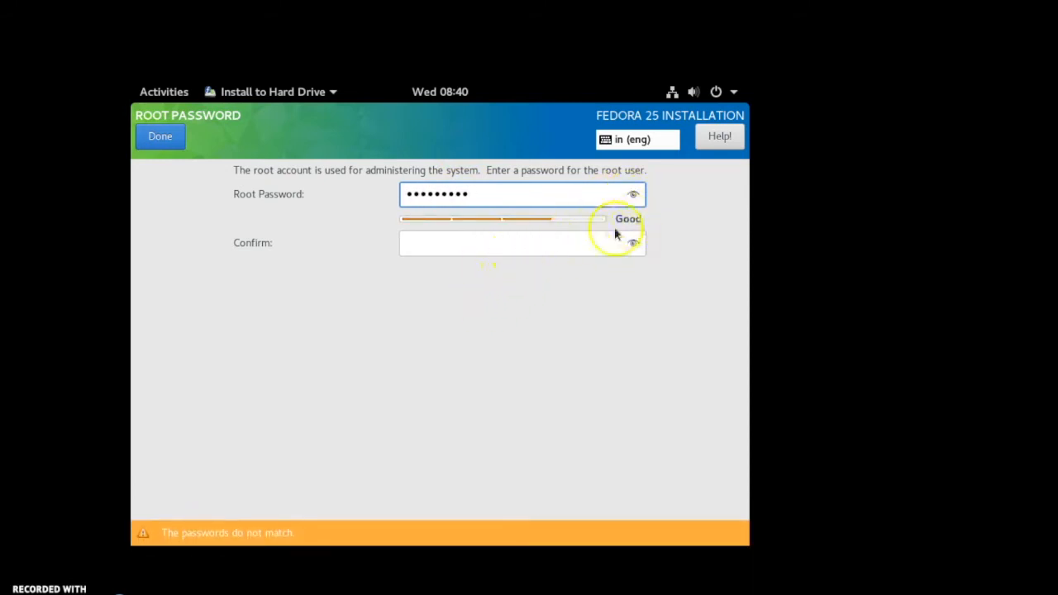
click(518, 243)
text(•••••)
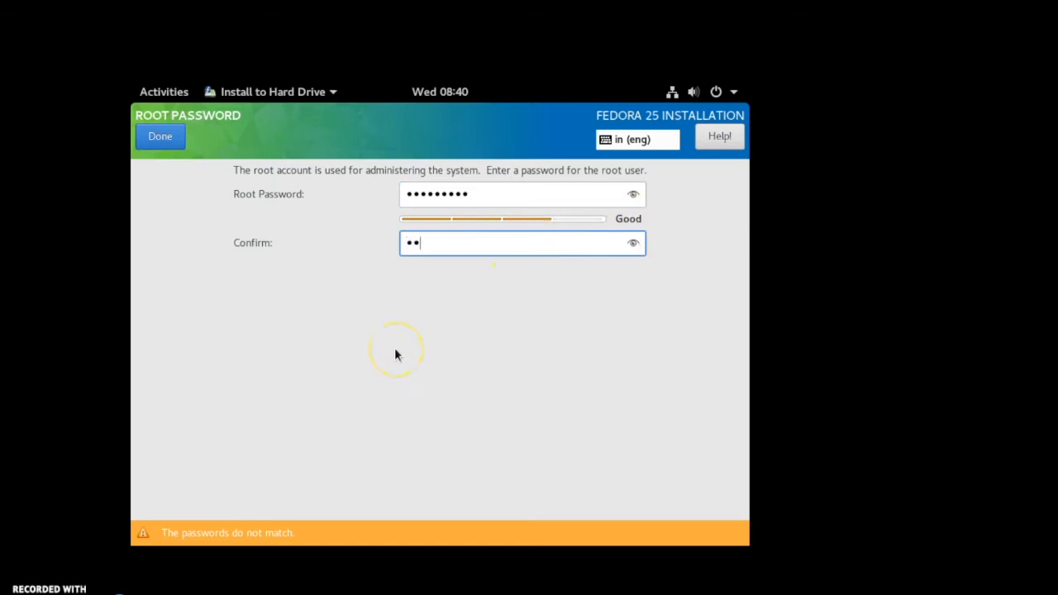
text(••••)
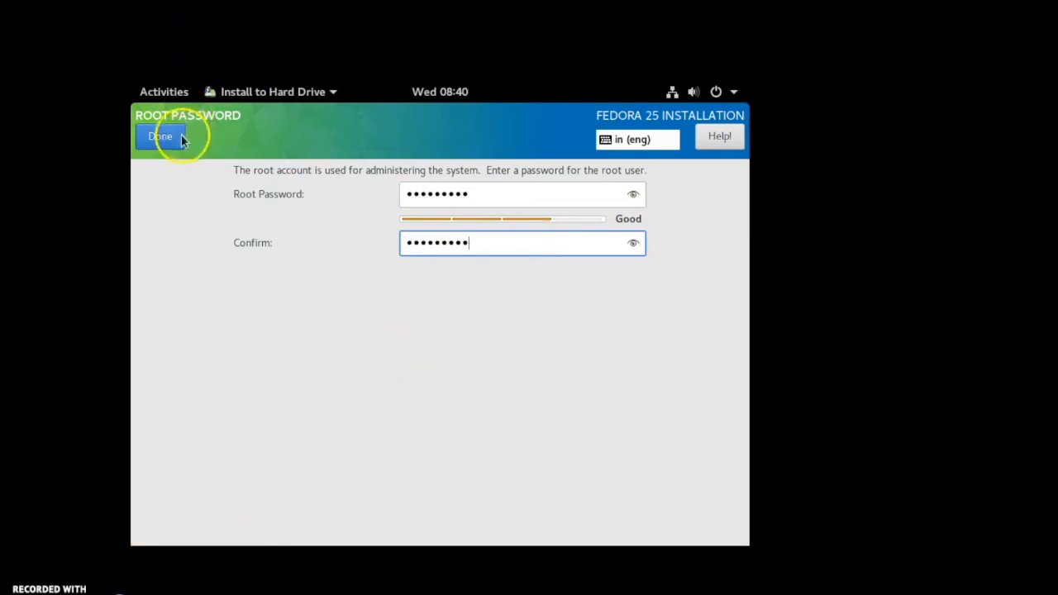
key(Return)
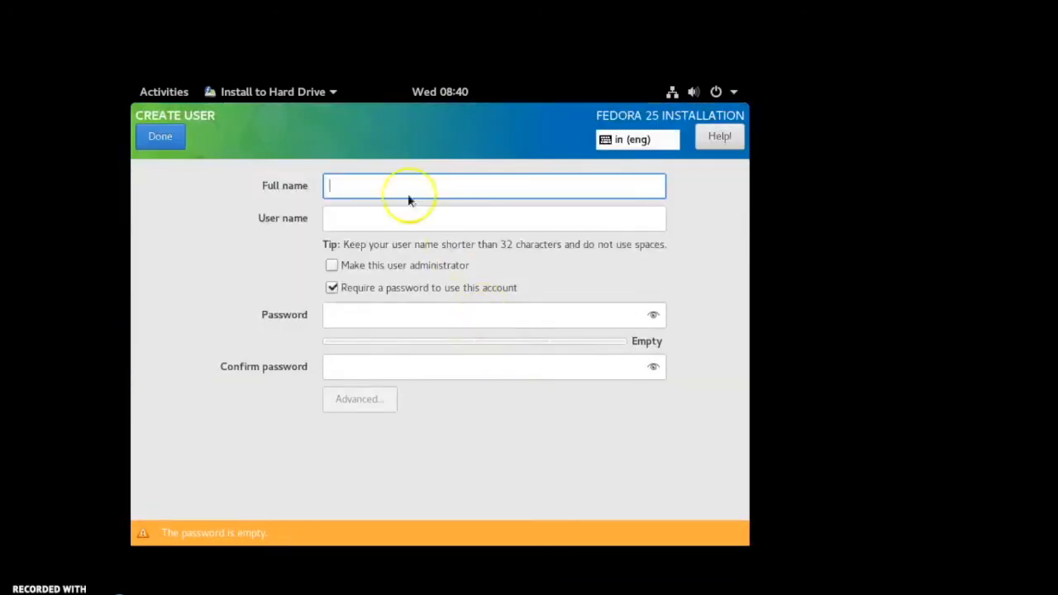
- Create a user account with the user's full name and user name, entering and confirming its password
text(sai)
key(Tab)
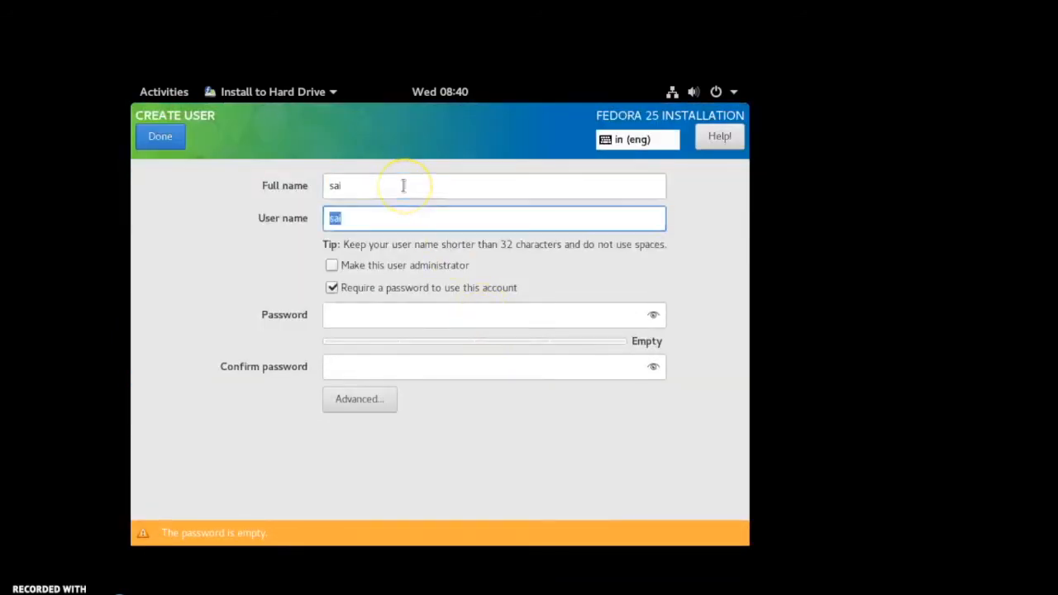
click(406, 319)
key(Tab)
click(407, 319)
text(•••••••••)
click(389, 363)
text(•••••••••)
click(158, 139)
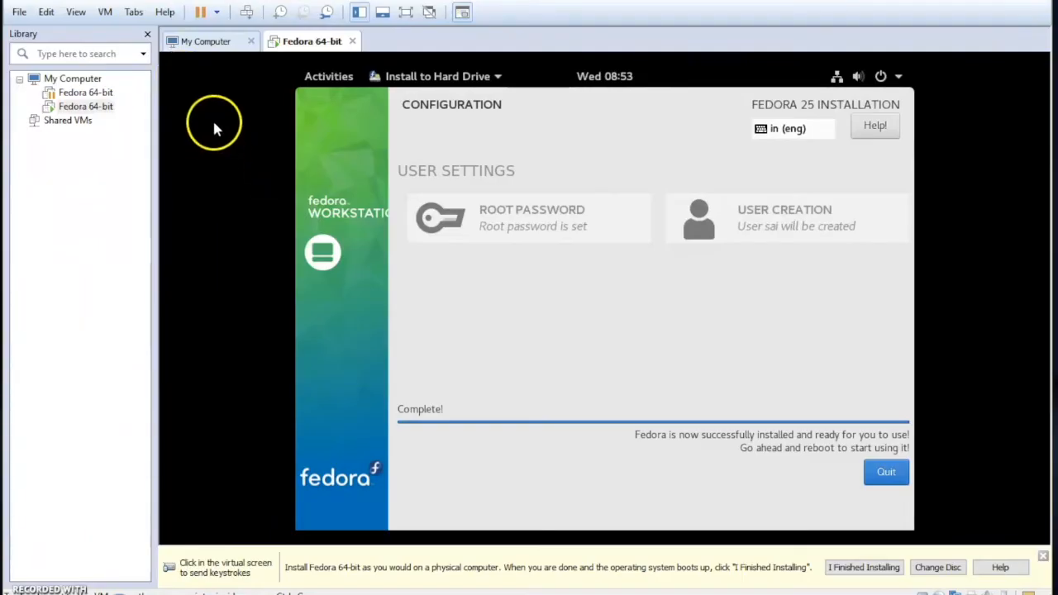
- Return to full screen and restart the virtual machine from the system power menu
click(78, 13)
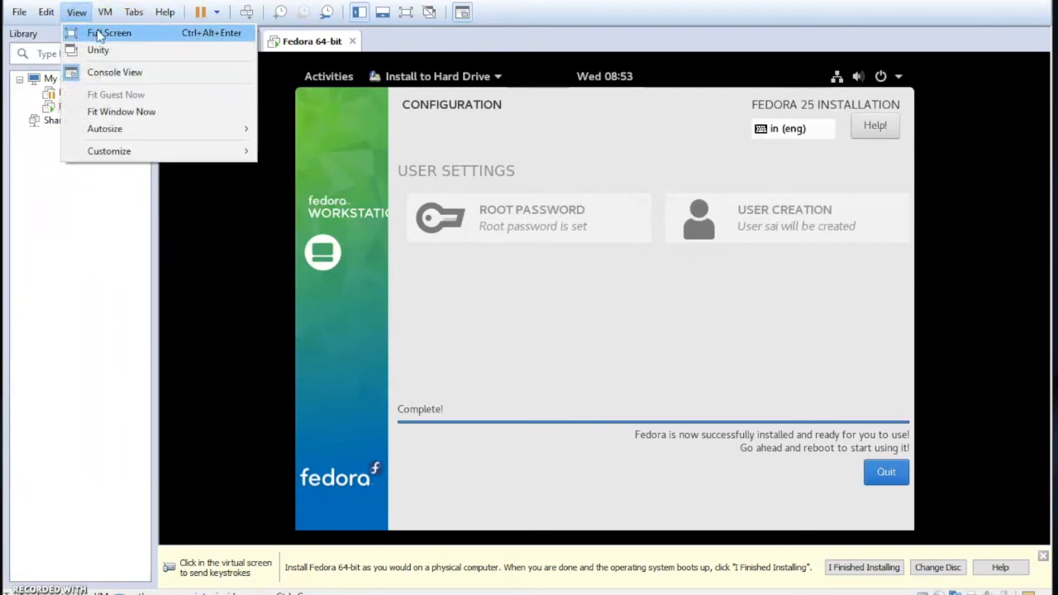
click(99, 33)
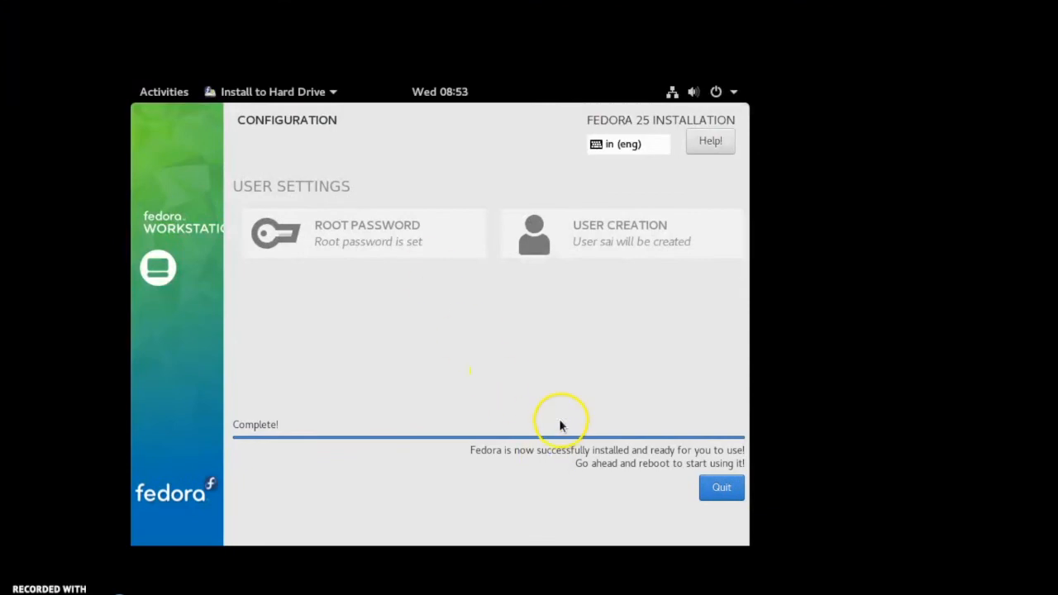
click(716, 95)
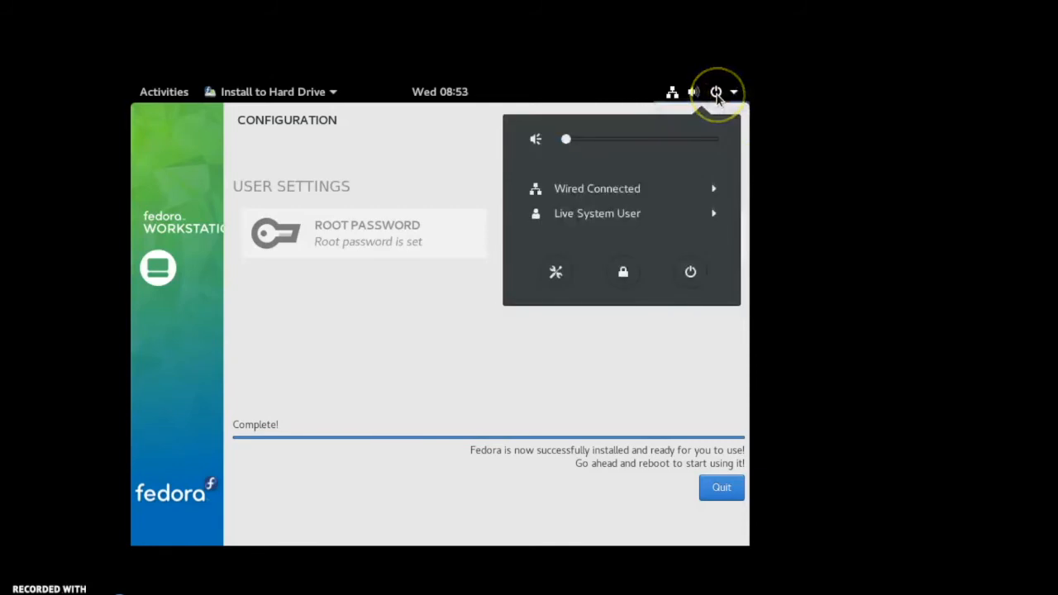
click(692, 273)
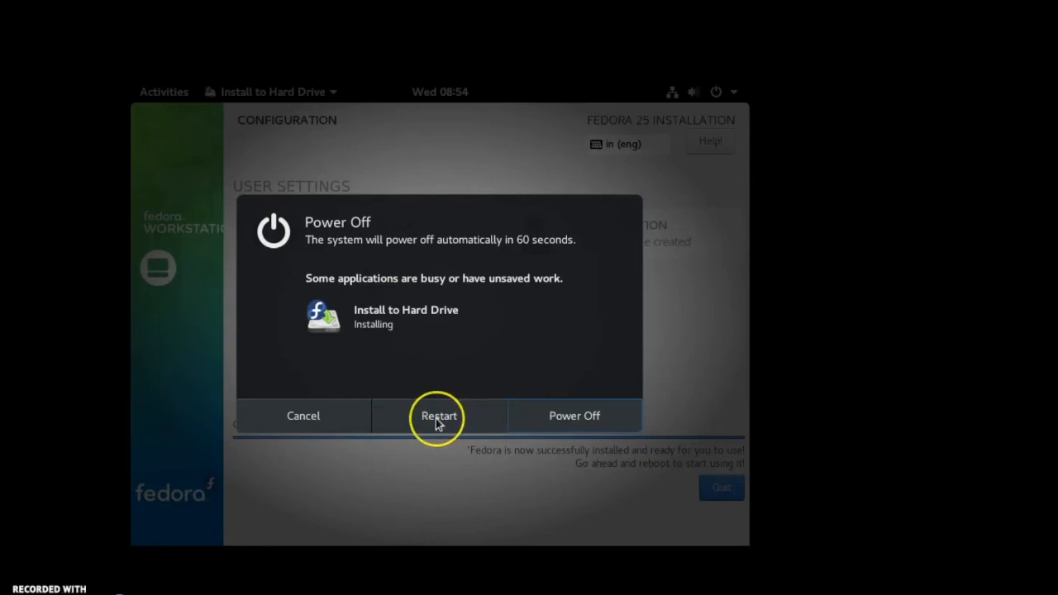
click(435, 418)
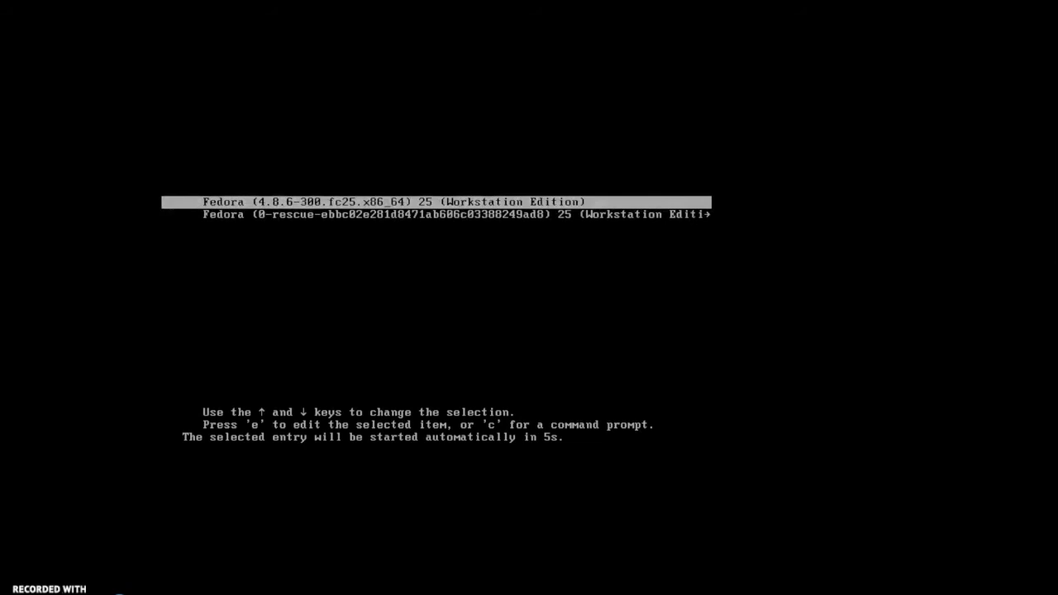
- Boot the default Fedora entry and sign in to the user account sai with its password
key(Return)
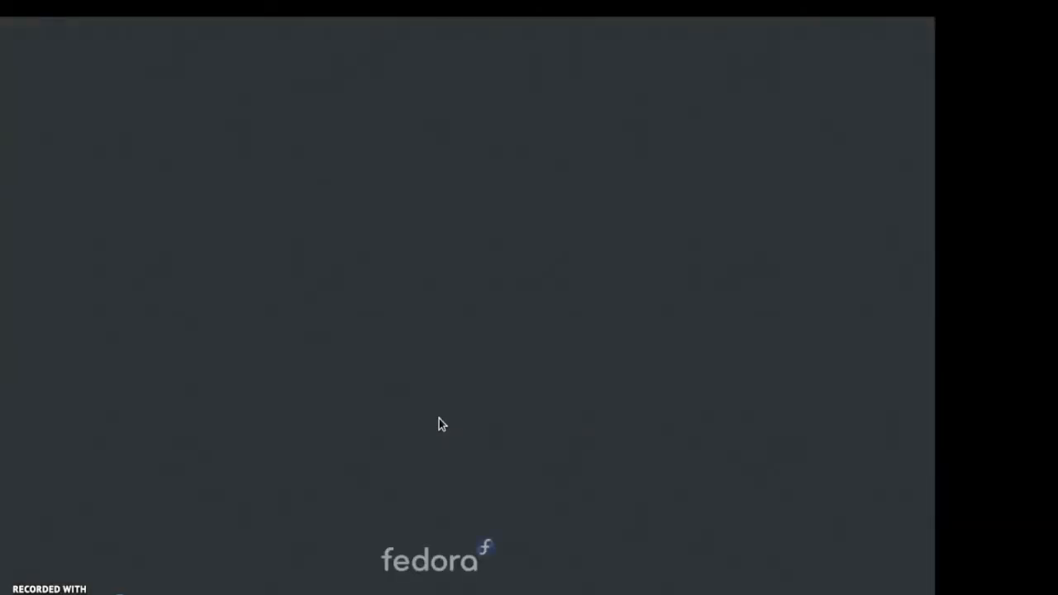
key(Return)
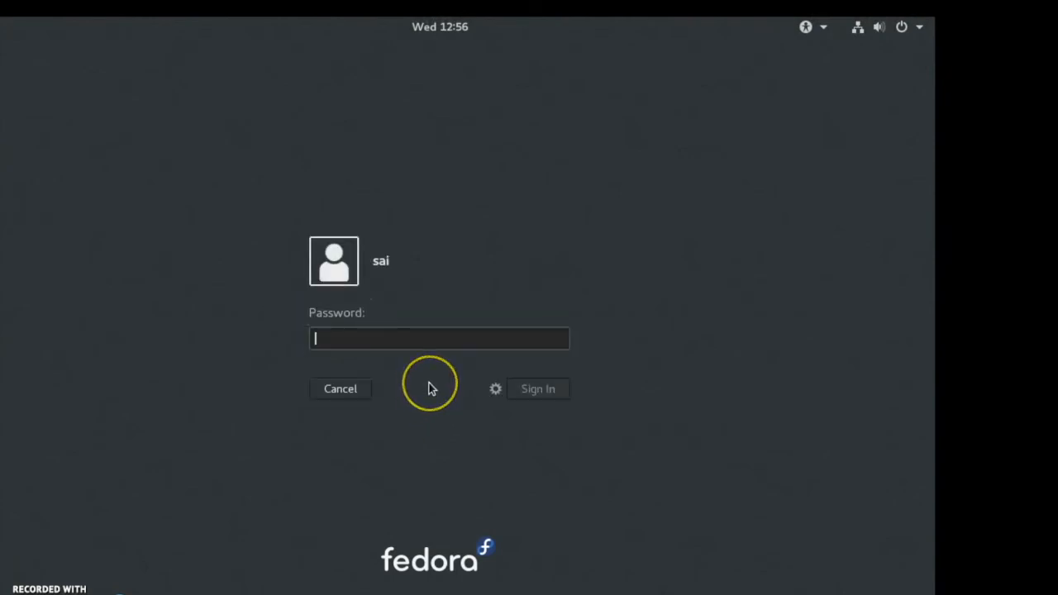
text(ab)
key(BackSpace)
key(BackSpace)
text(•••••••••)
click(543, 394)
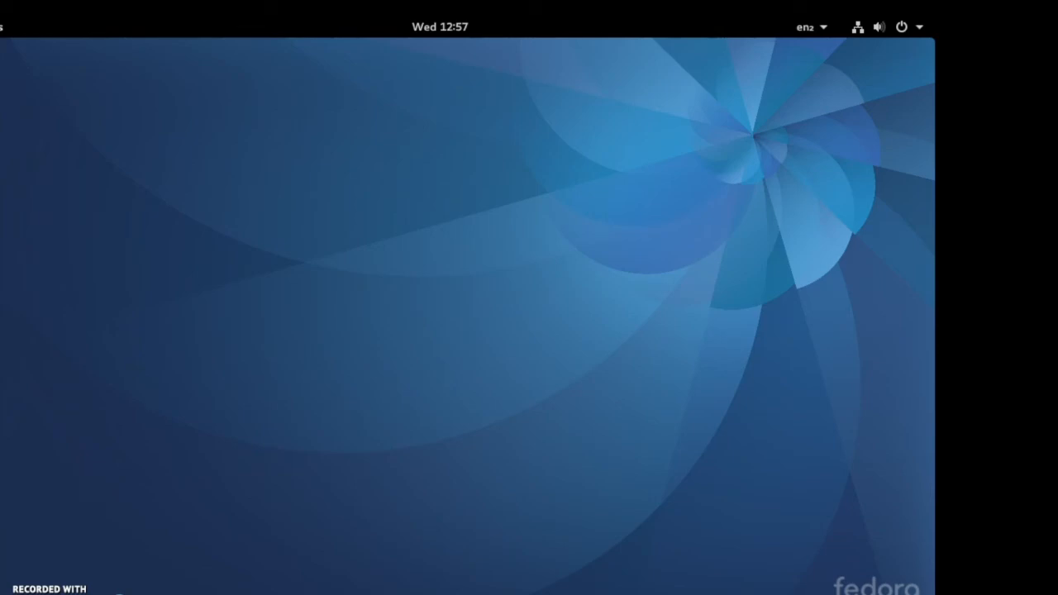
- Close the gnome-initial-setup welcome window from the activities overview and return to the desktop
key(super)
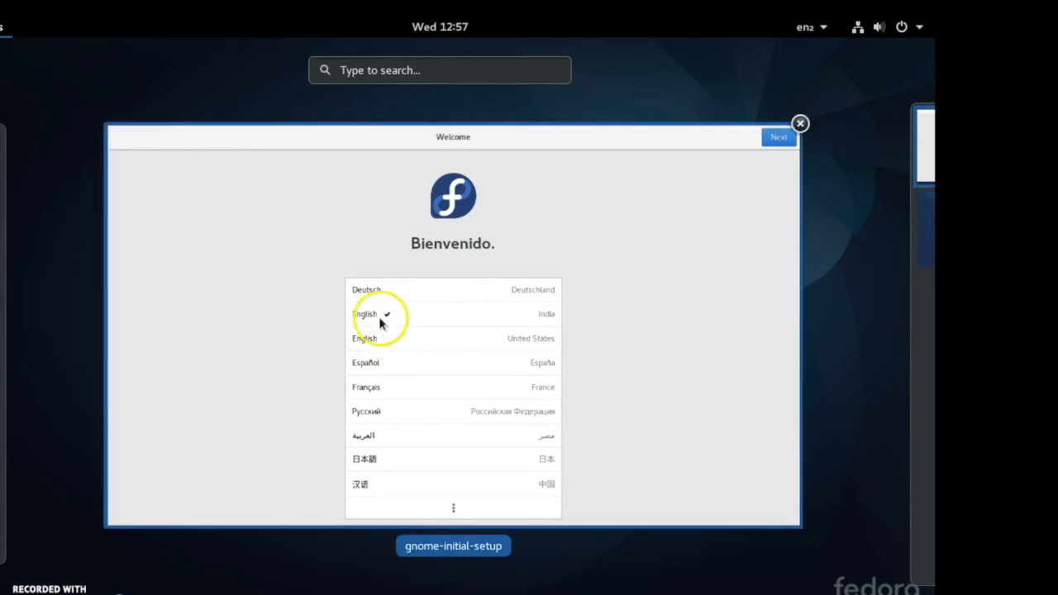
click(800, 124)
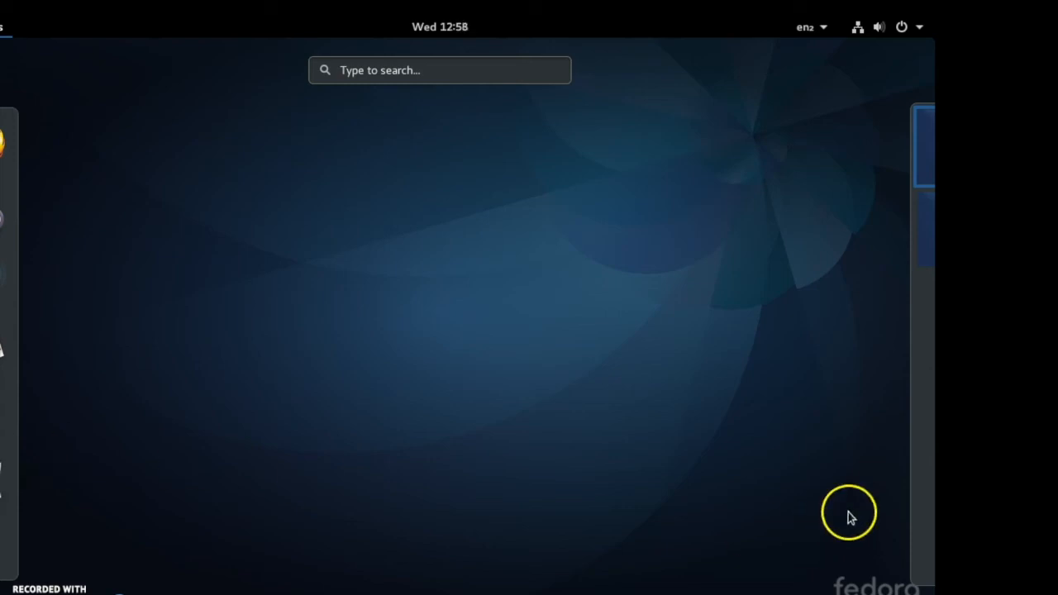
mouse_move(921, 449)
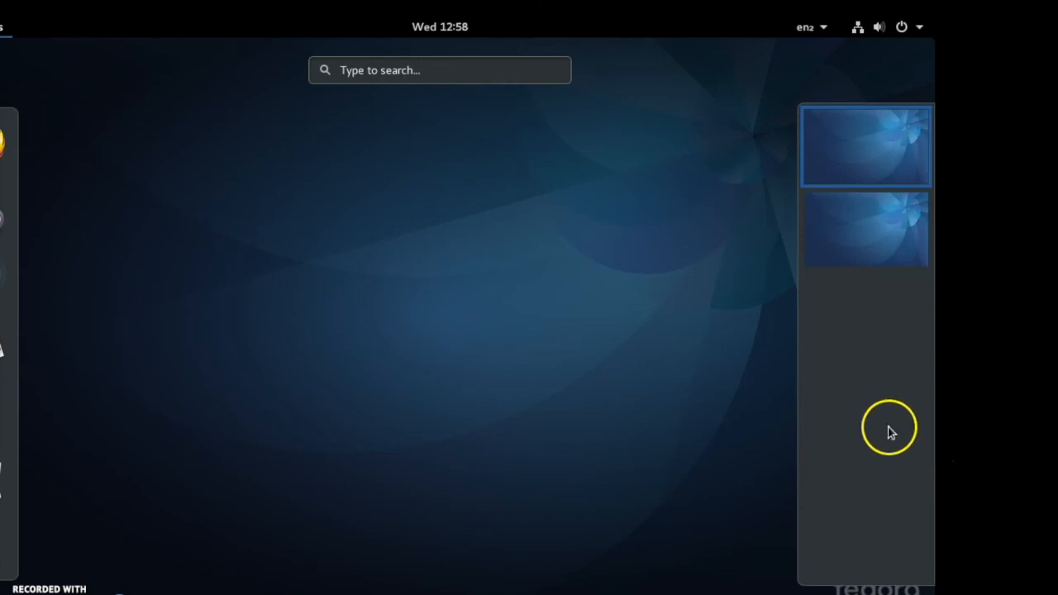
click(10, 543)
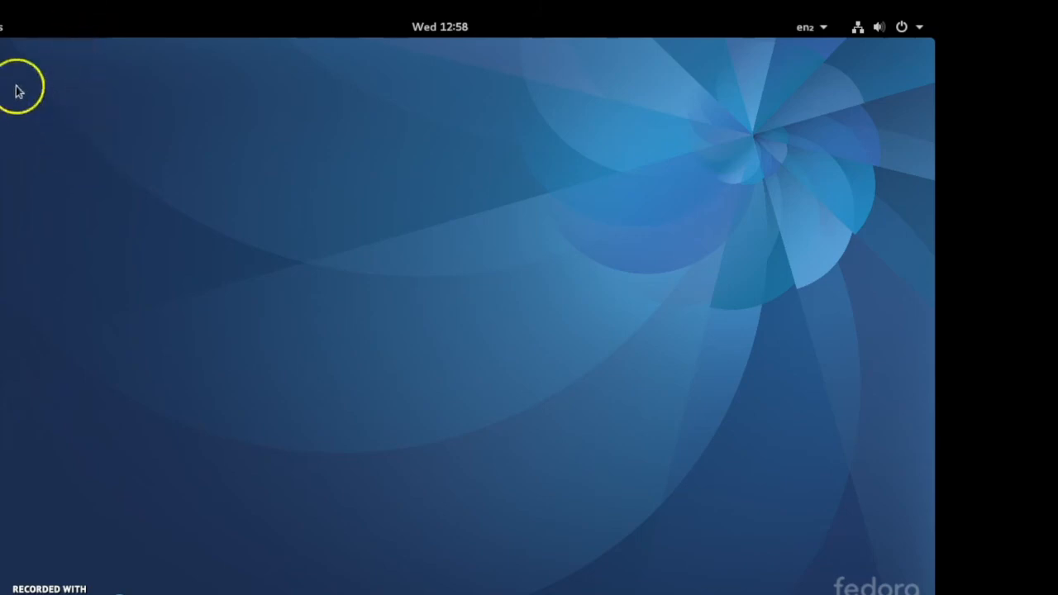
- Open the applications grid and look over the installed applications
click(1, 26)
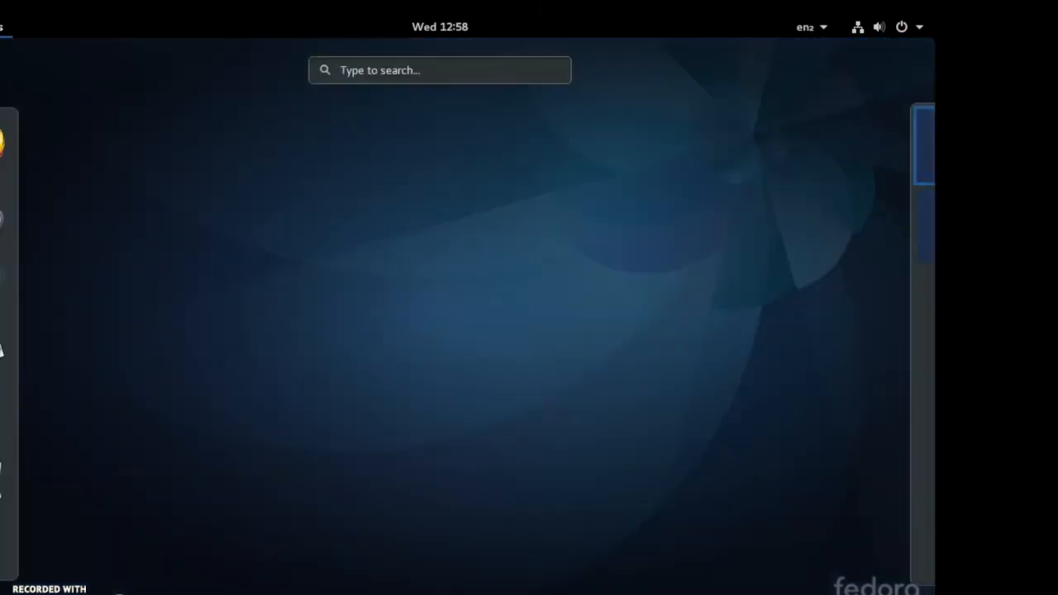
click(3, 544)
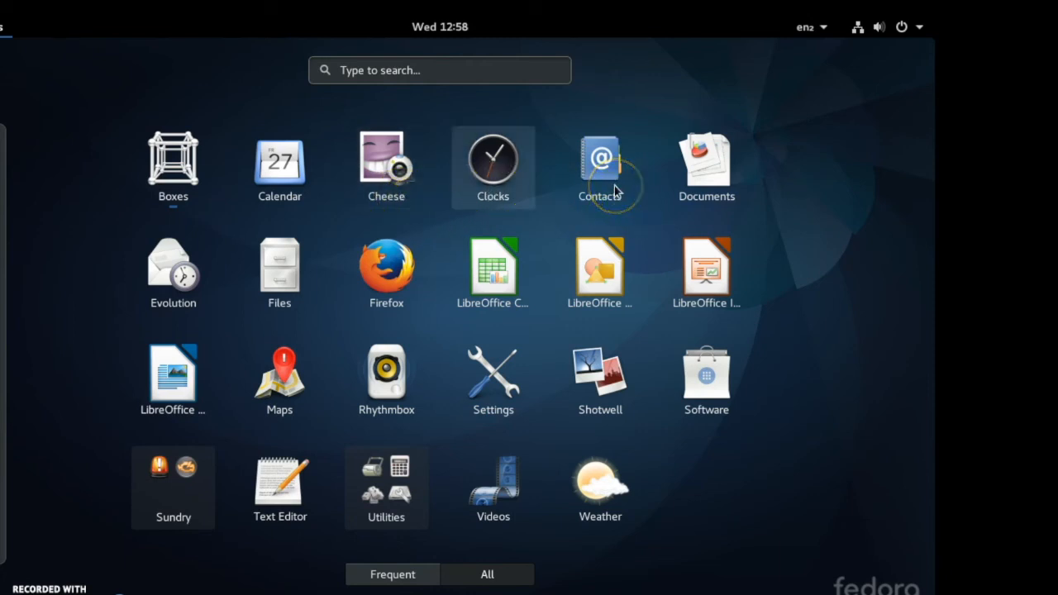
click(707, 169)
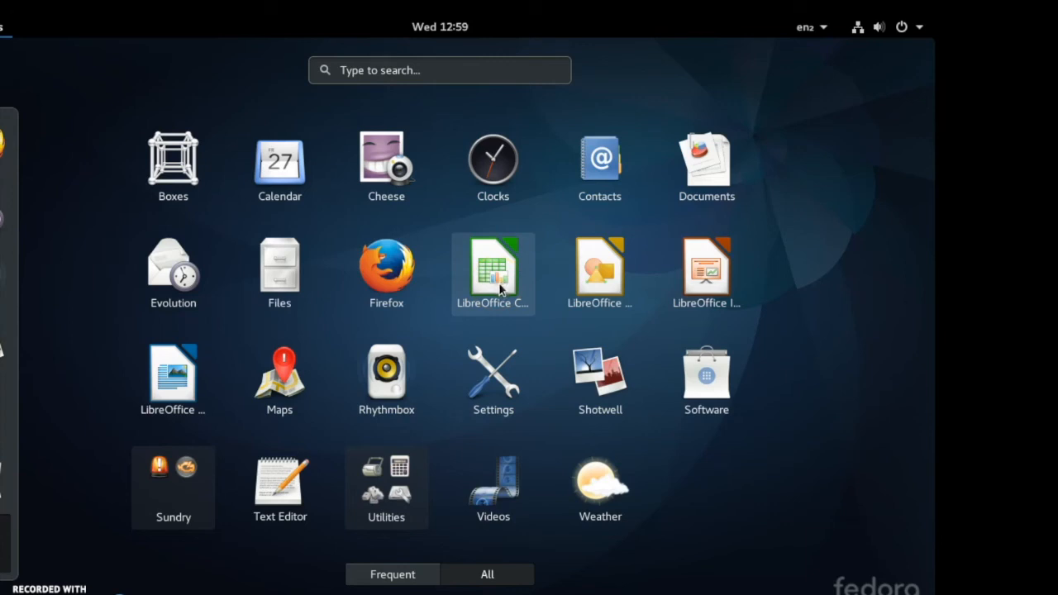
click(608, 302)
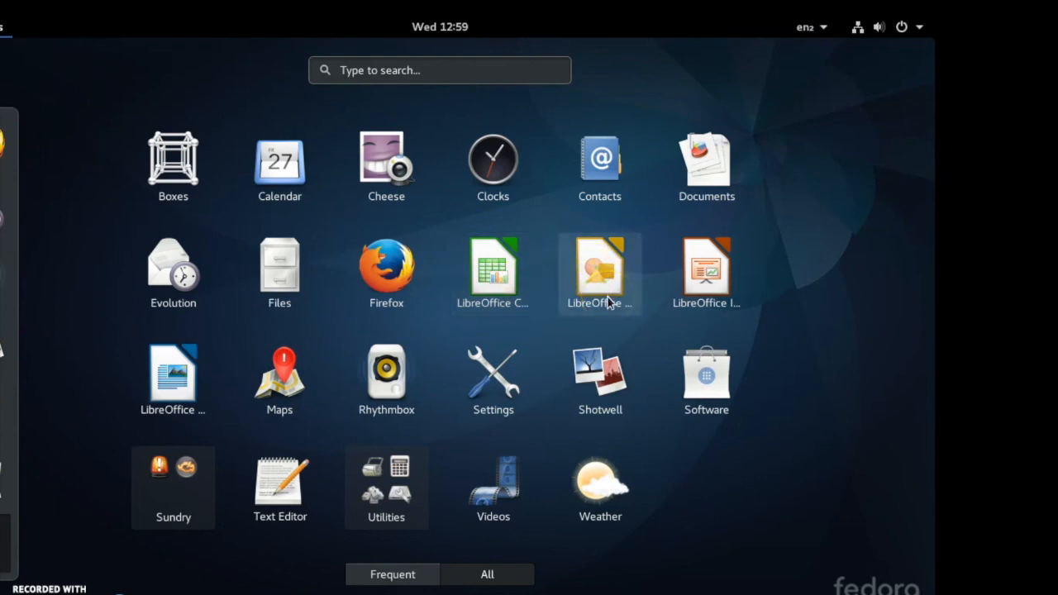
click(611, 302)
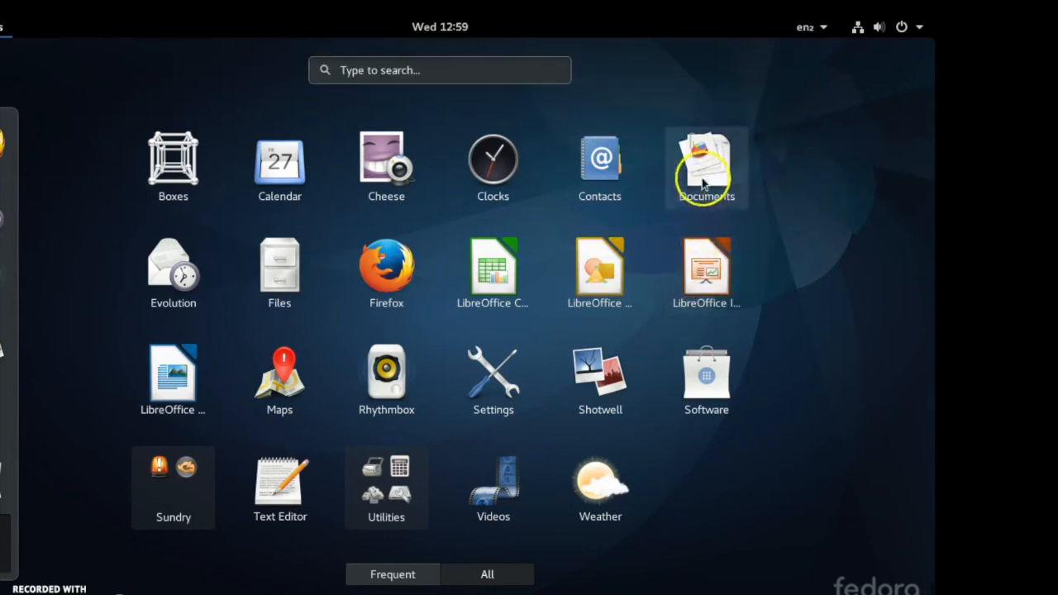
click(707, 281)
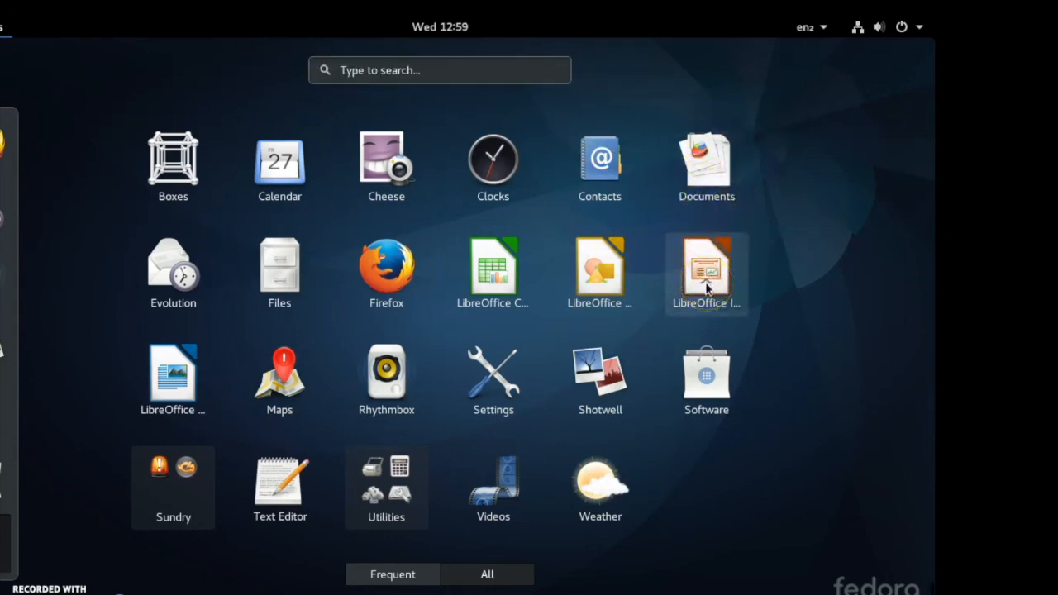
click(162, 402)
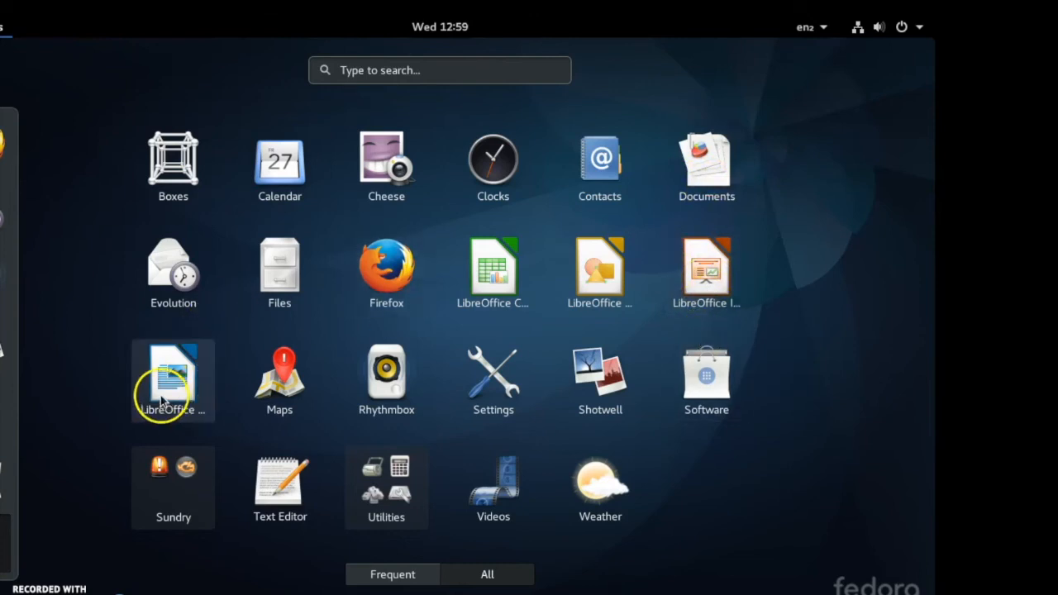
click(368, 411)
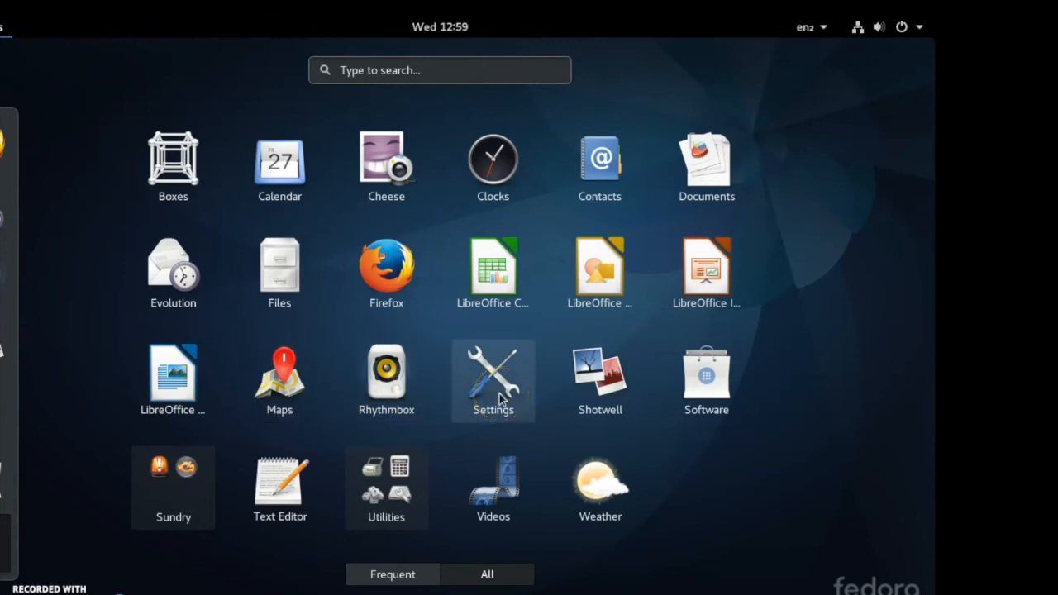
- Open the Settings window to view all settings categories, then quit it
click(484, 366)
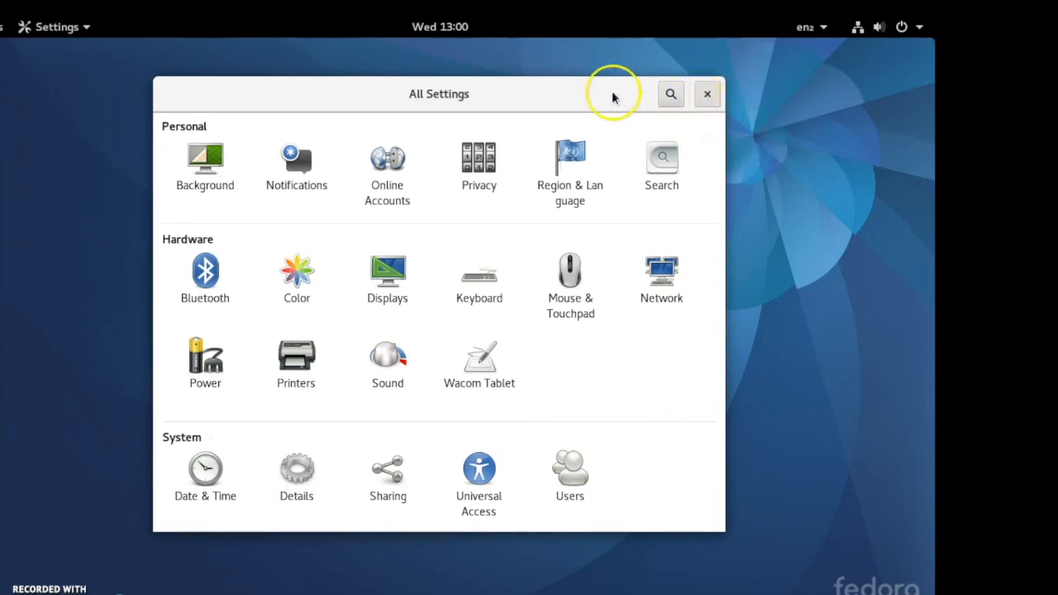
key(ctrl+q)
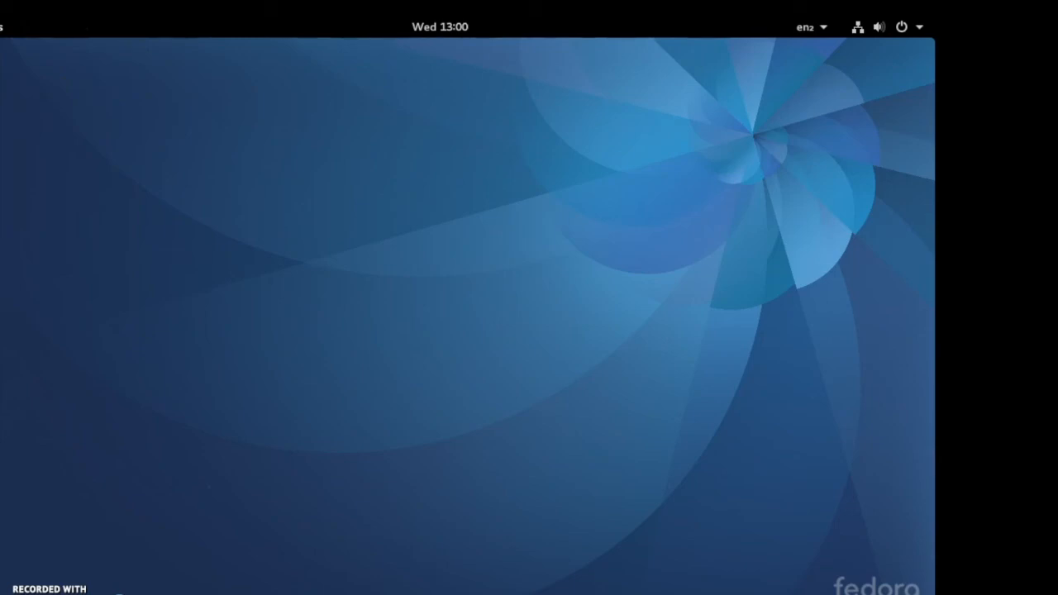
- Launch LibreOffice Writer from the applications grid, look through its menus, and close it
mouse_move(0, 0)
click(66, 500)
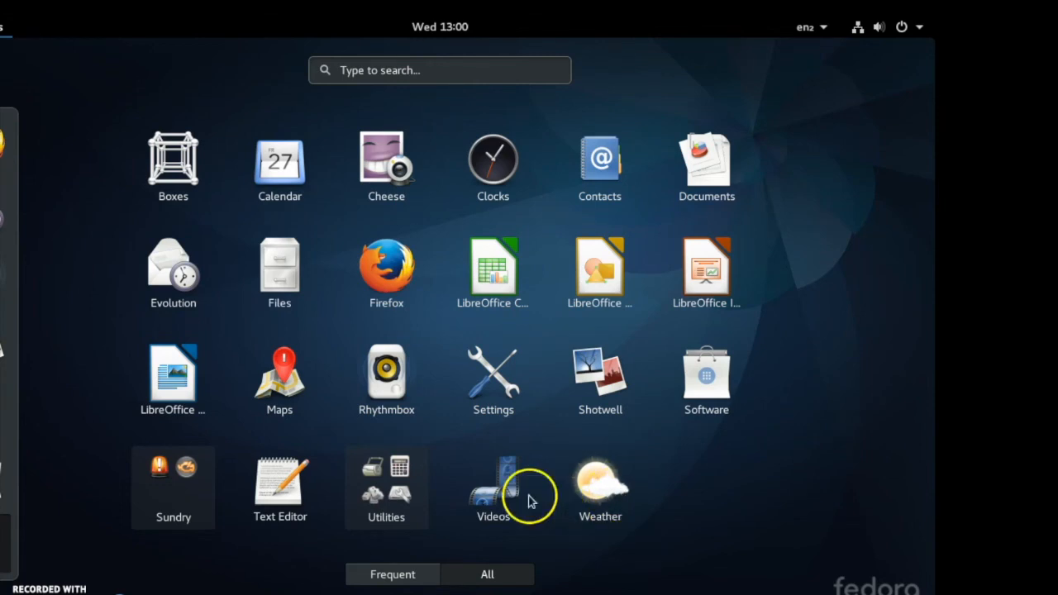
click(169, 378)
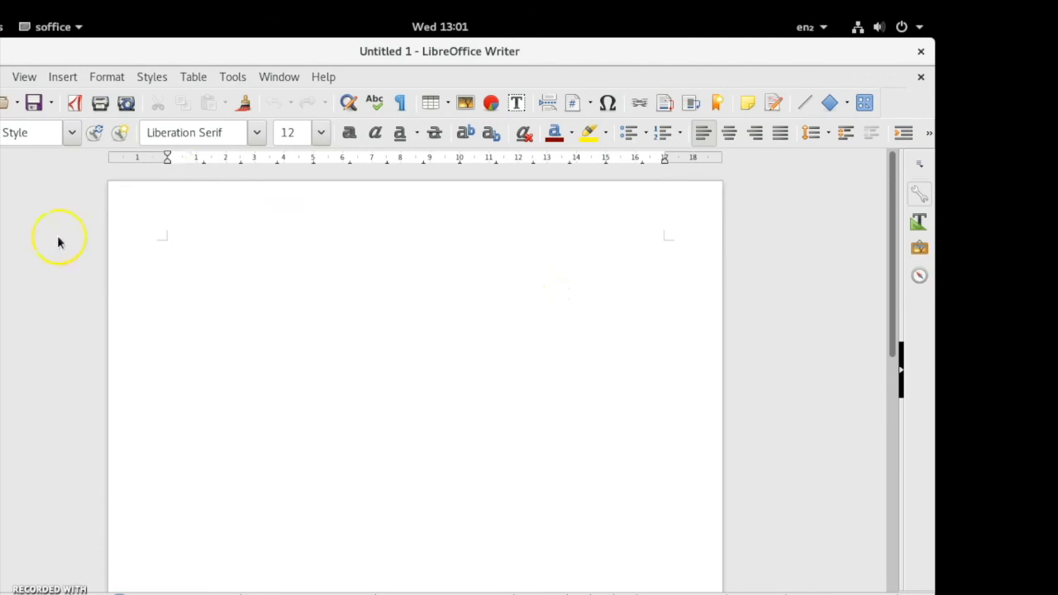
click(0, 77)
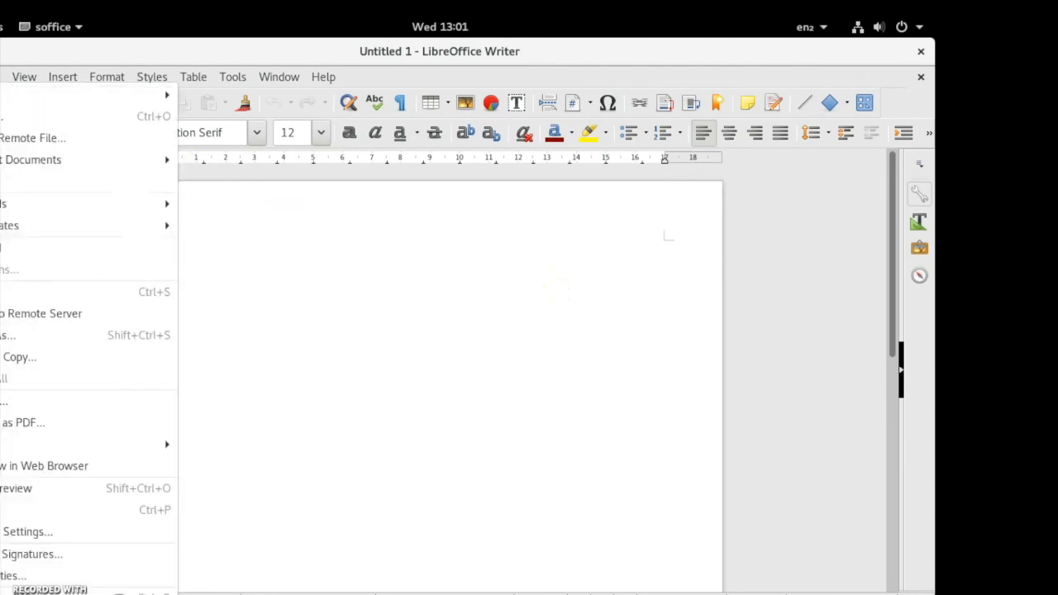
key(Escape)
click(0, 77)
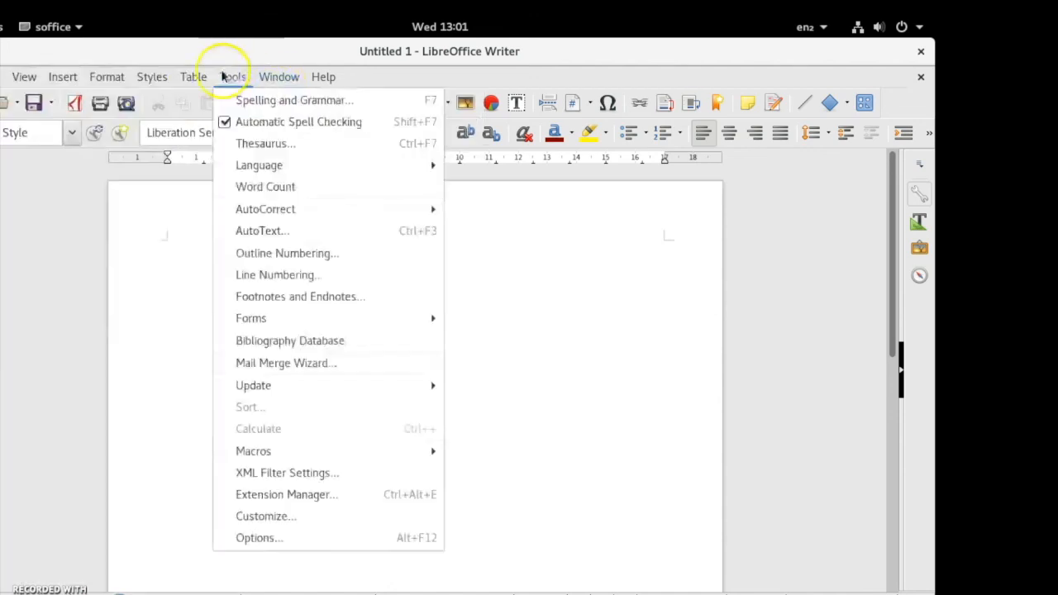
mouse_move(106, 77)
mouse_move(73, 78)
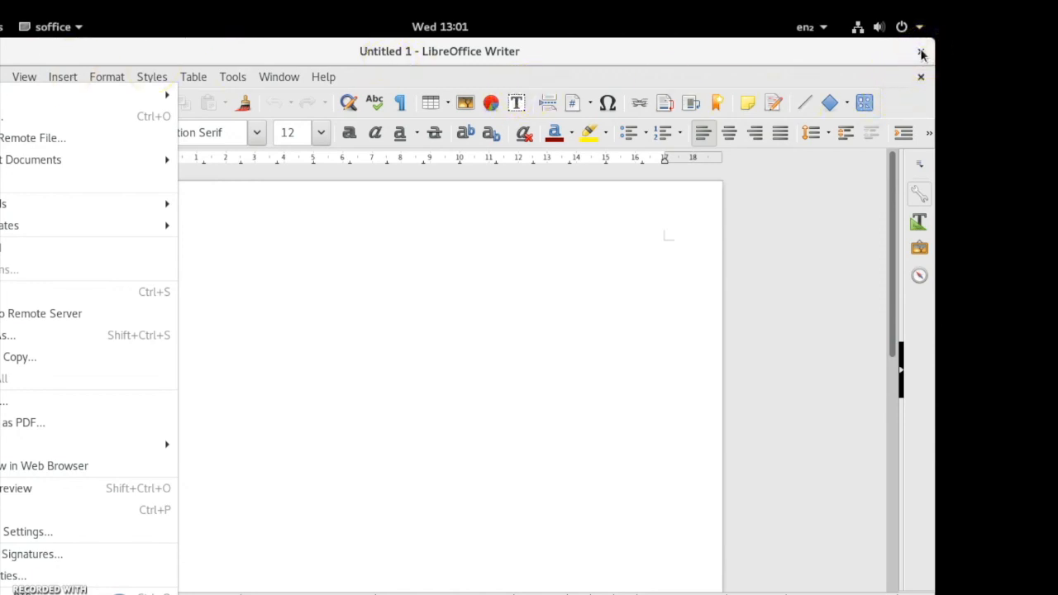
key(Escape)
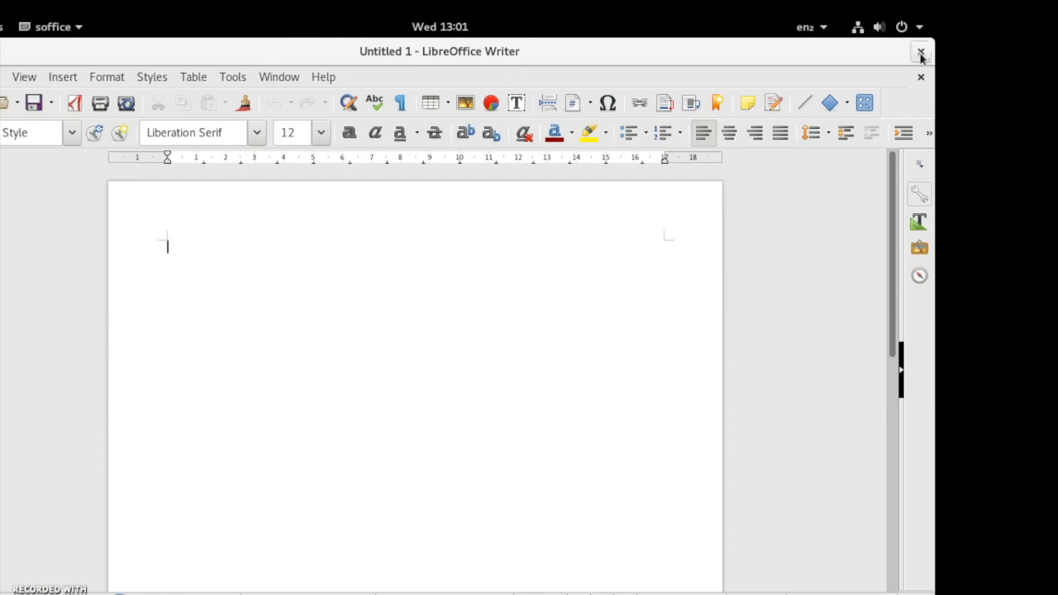
click(921, 54)
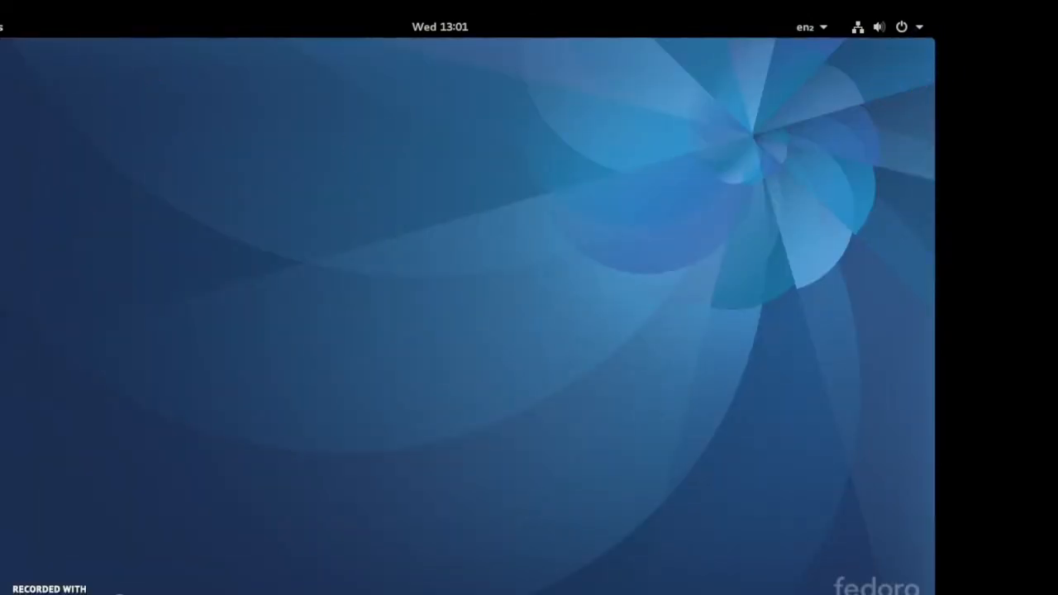
- Open the Utilities folder in the applications grid and look over its tools
mouse_move(2, 25)
click(5, 543)
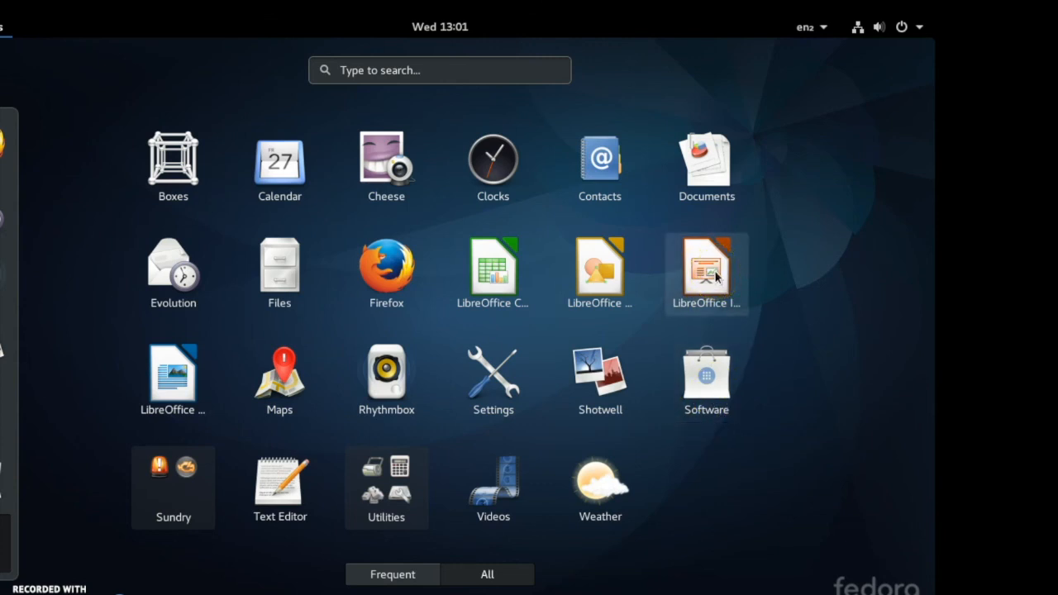
click(385, 489)
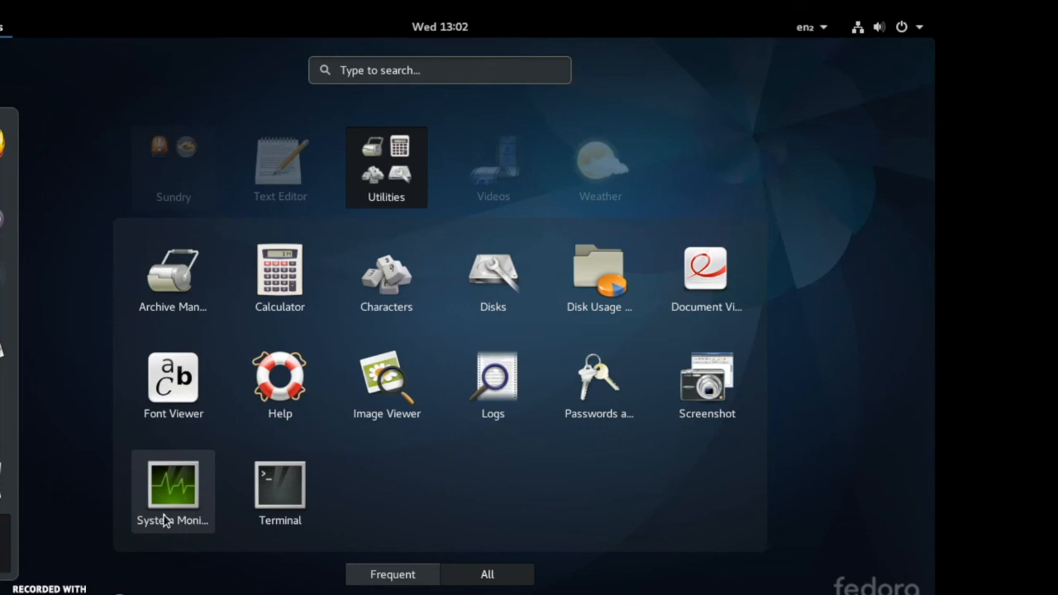
click(270, 489)
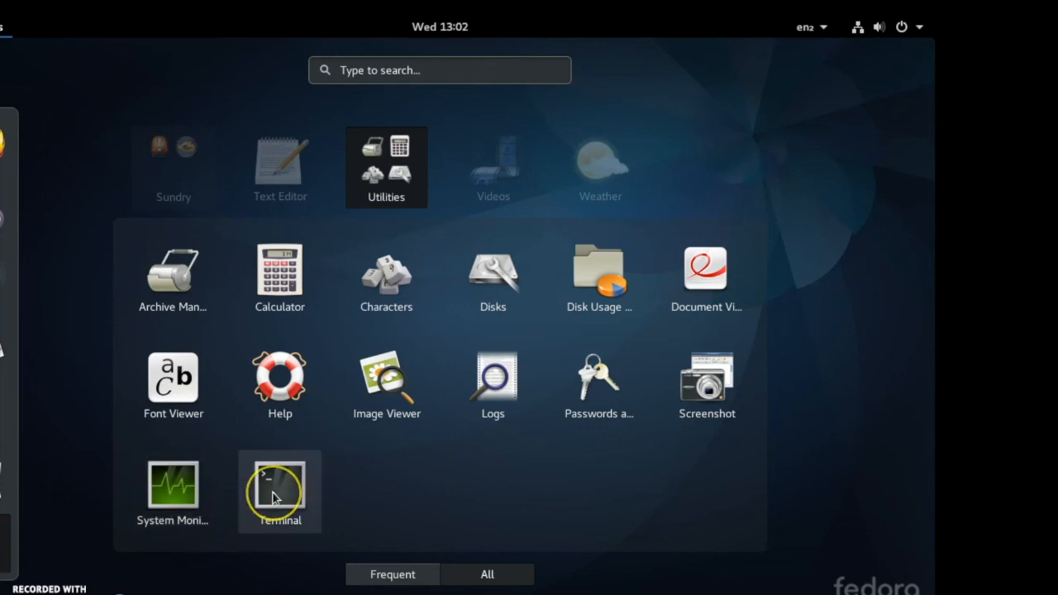
click(275, 496)
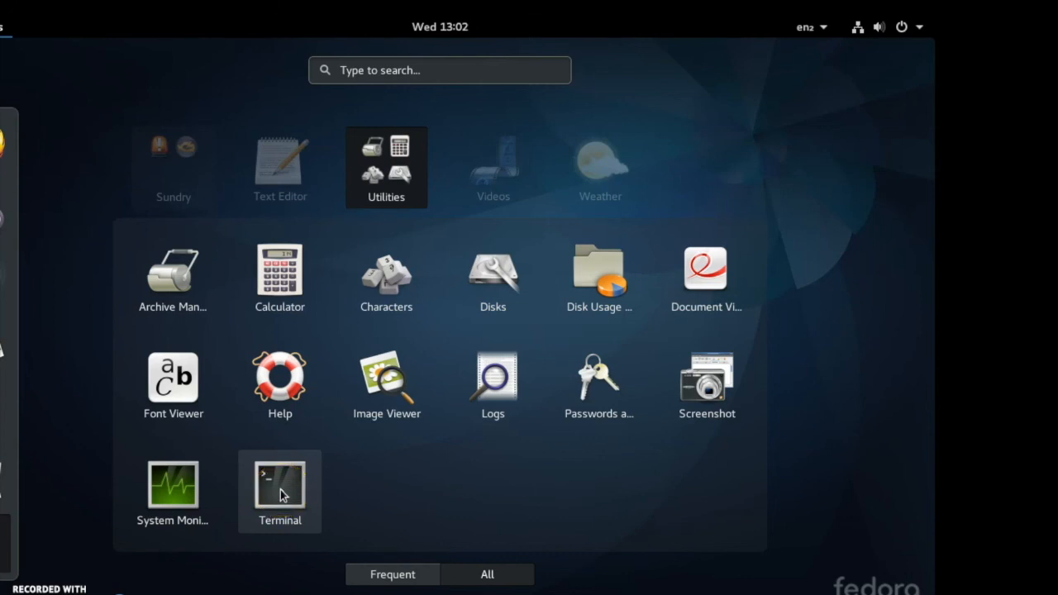
click(280, 498)
click(274, 499)
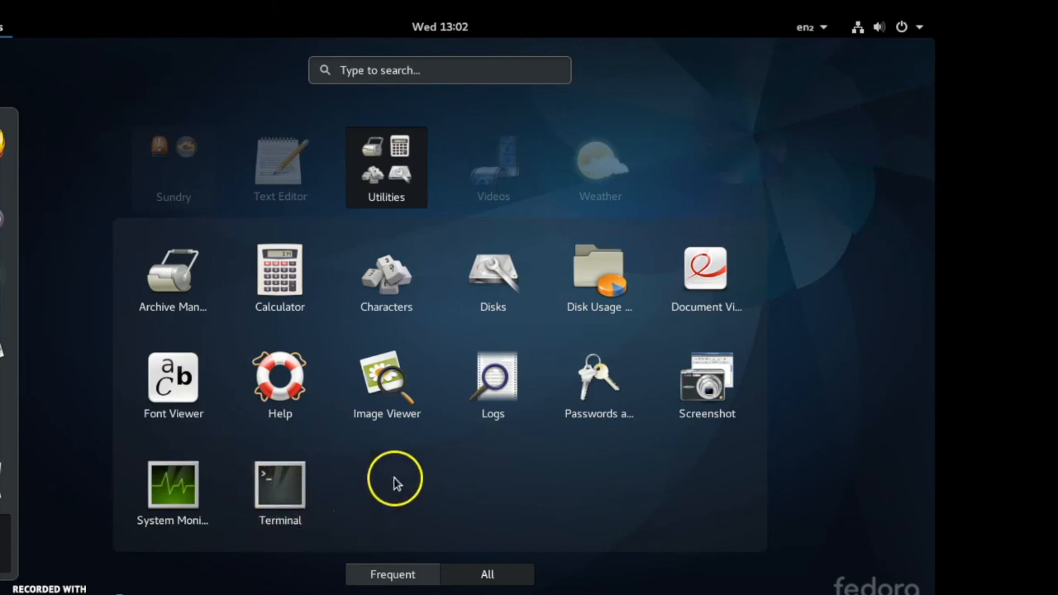
click(395, 172)
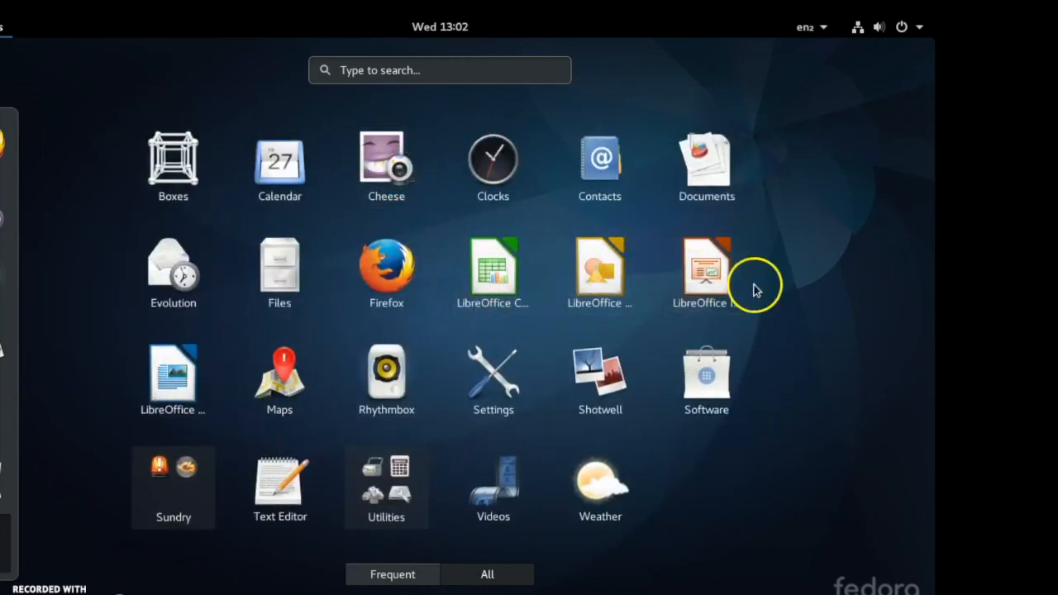
- Launch LibreOffice Impress, look through its View and Help menus, and close it
click(699, 272)
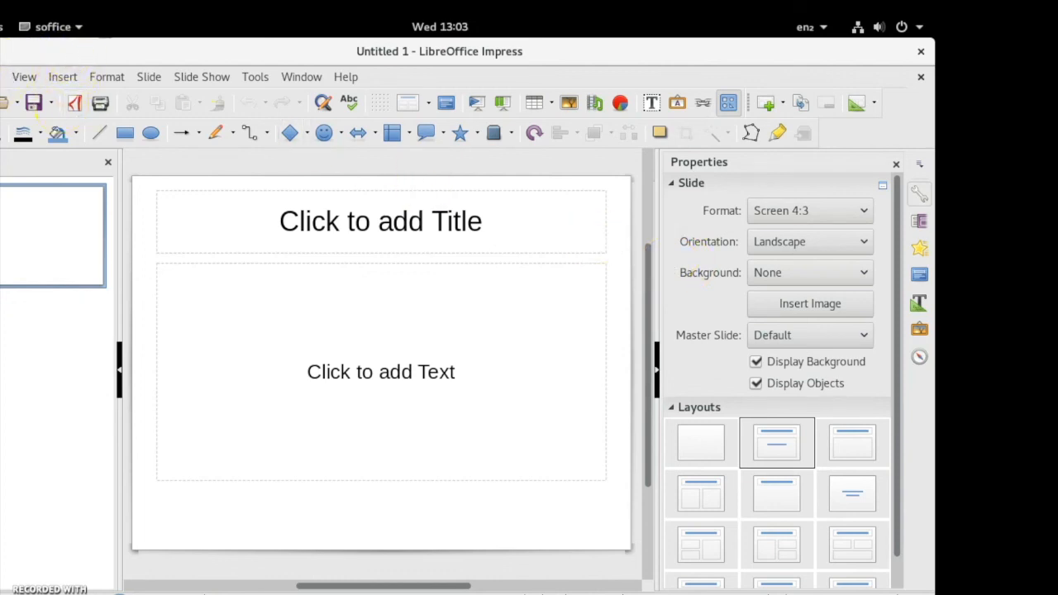
click(0, 77)
mouse_move(25, 81)
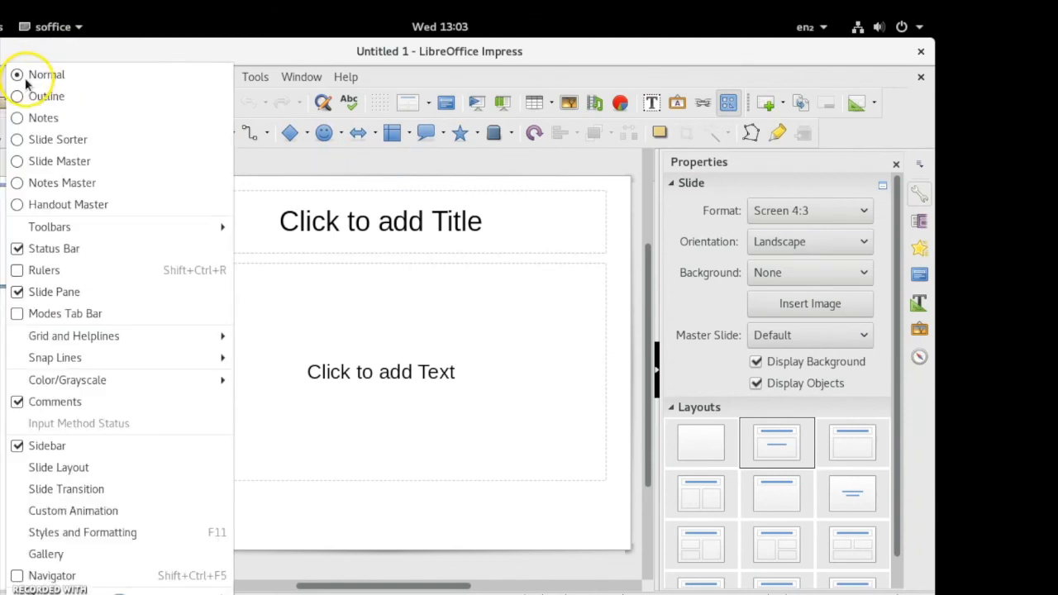
mouse_move(345, 77)
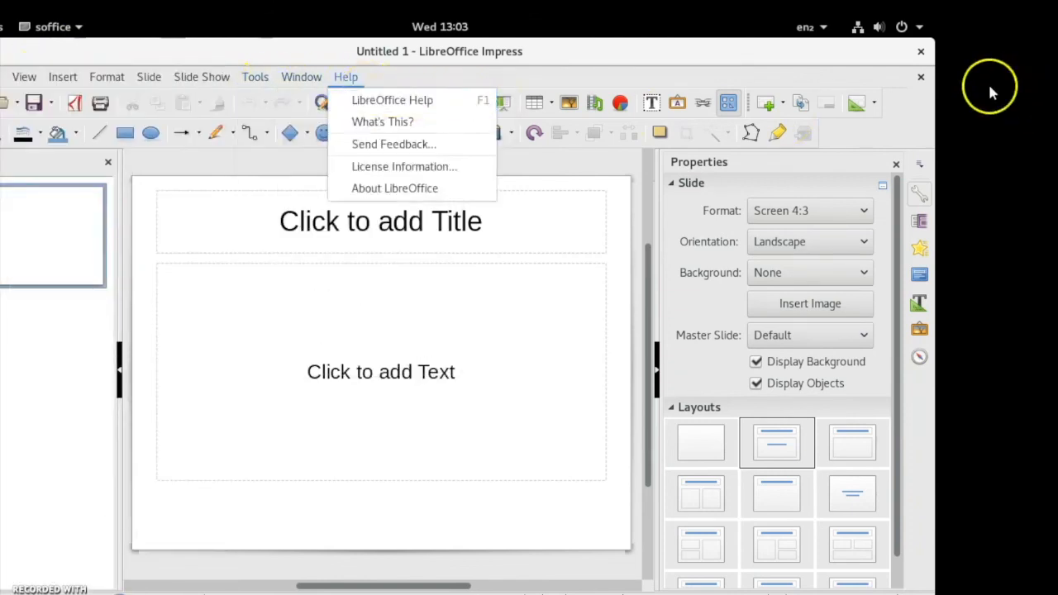
click(921, 52)
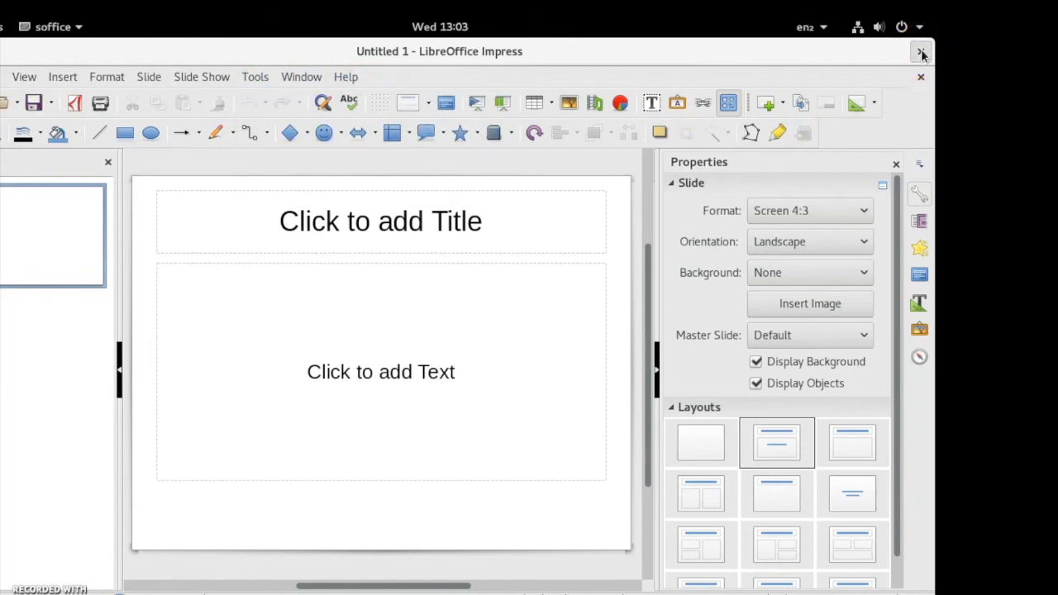
click(921, 52)
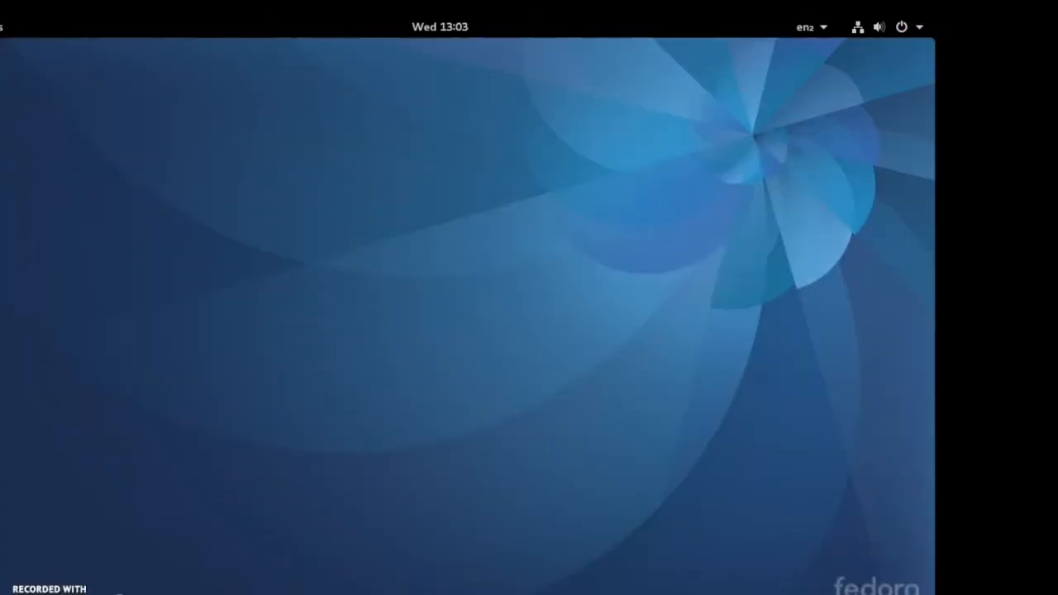
- Launch LibreOffice Calc from the applications grid, view the blank spreadsheet, and close it
click(1, 28)
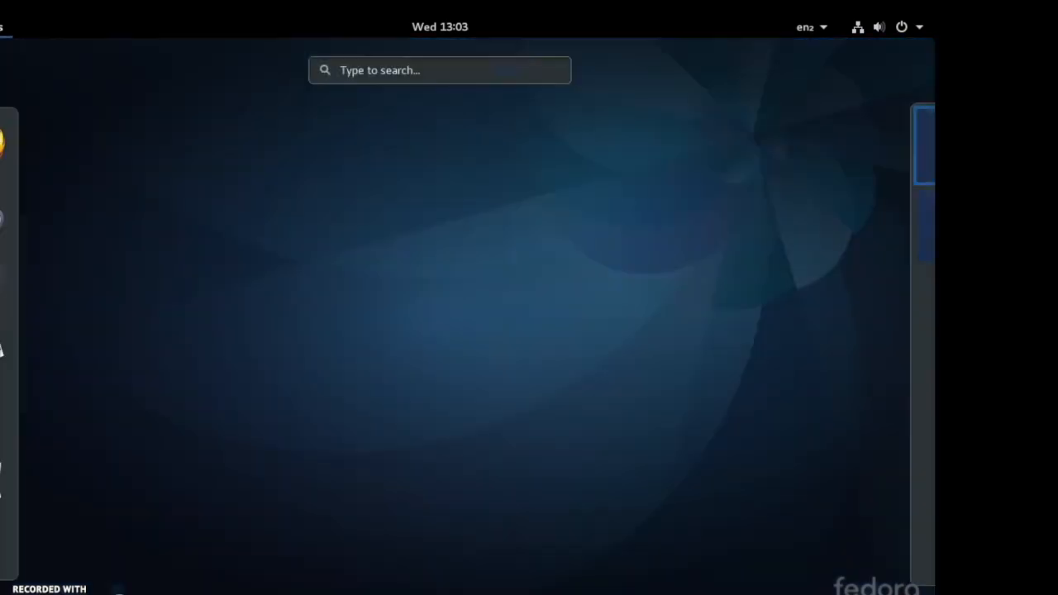
click(4, 544)
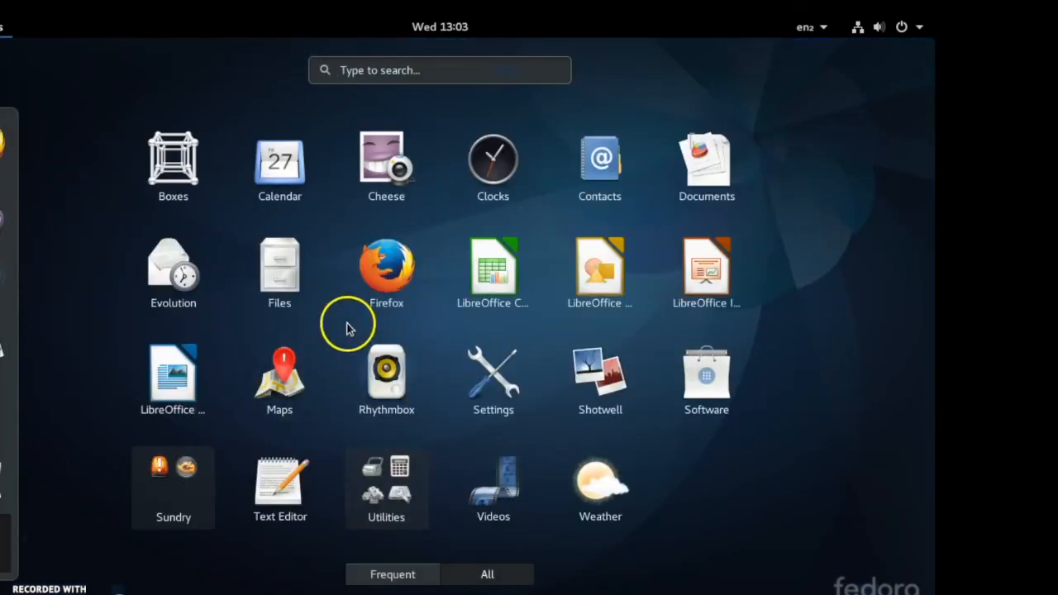
click(492, 278)
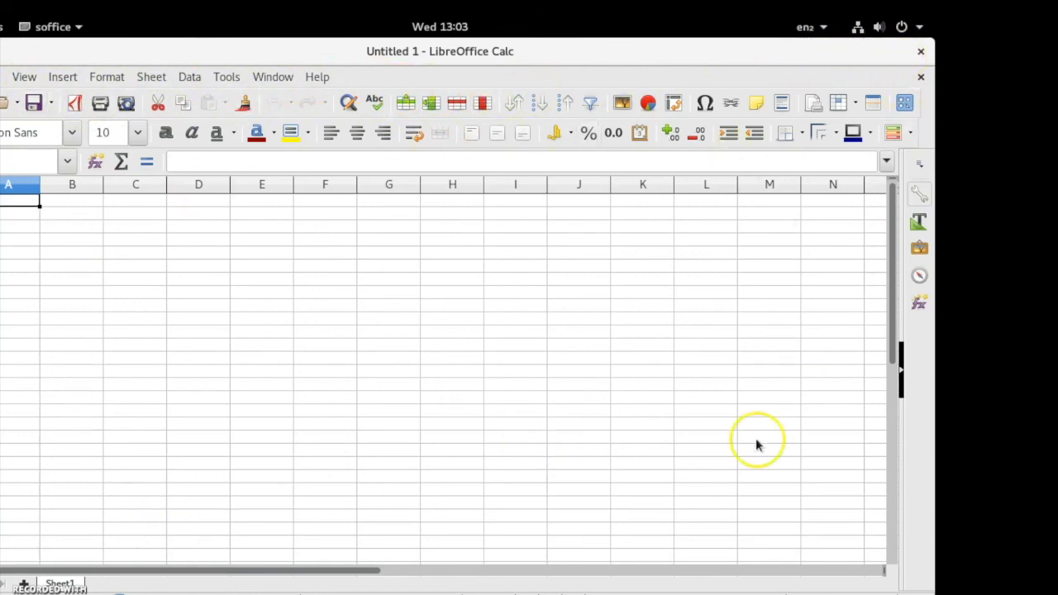
click(921, 52)
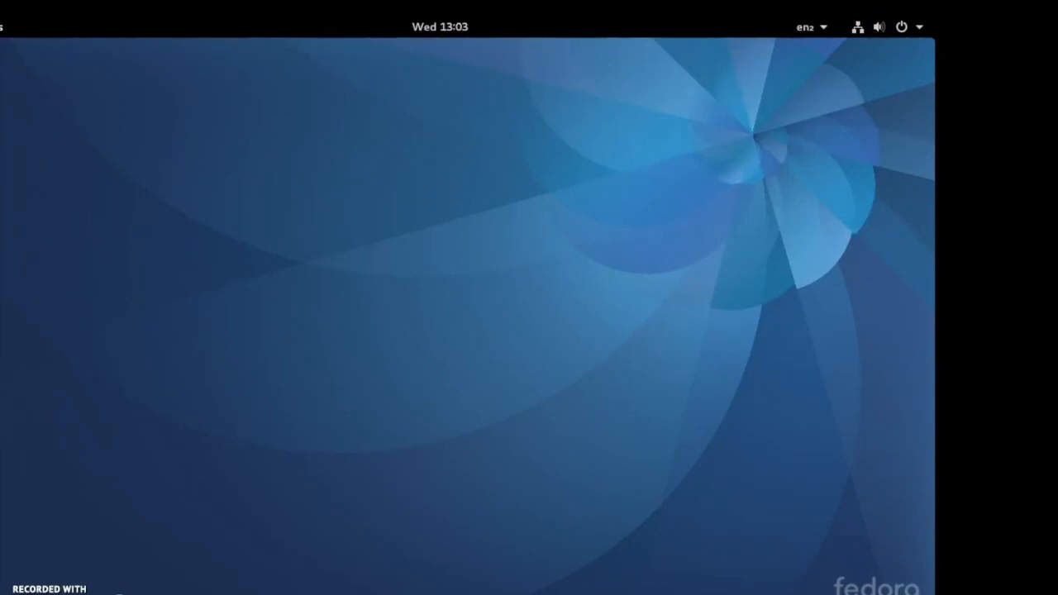
- Open the Files app from the dash, view the Home folder, and close it
key(super)
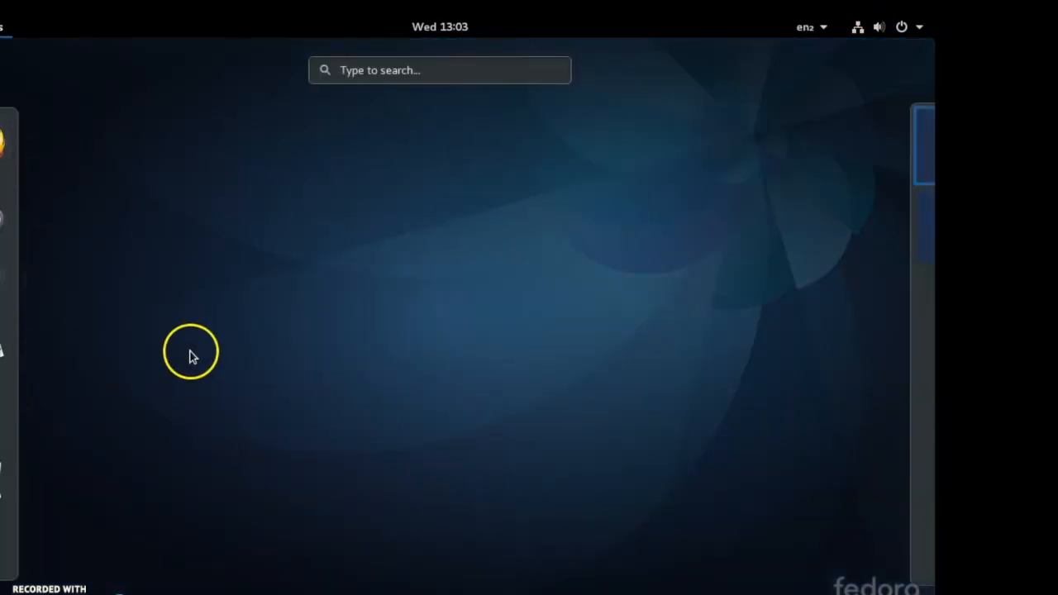
click(174, 320)
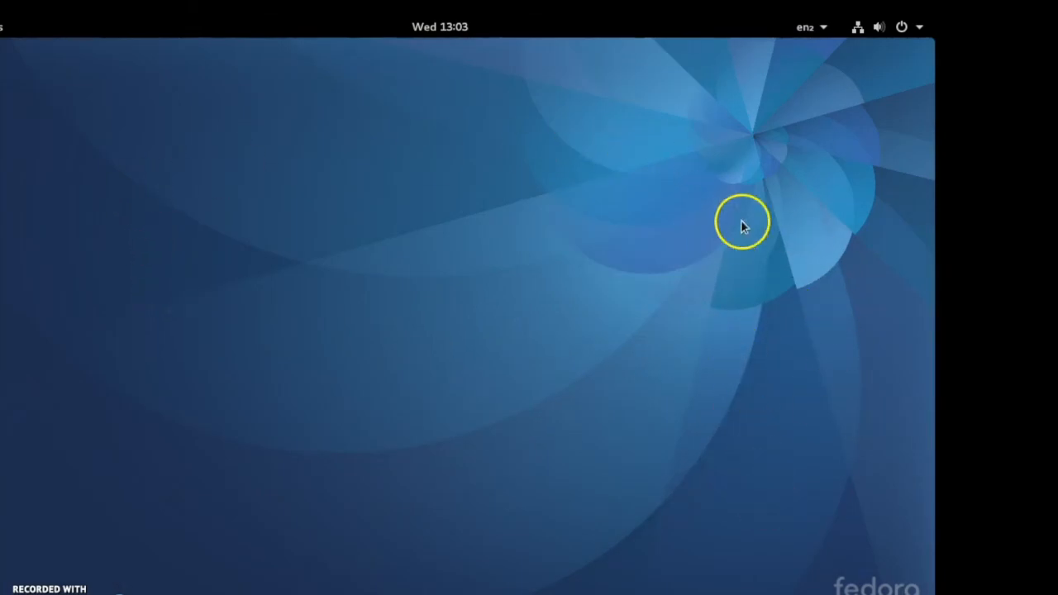
key(super)
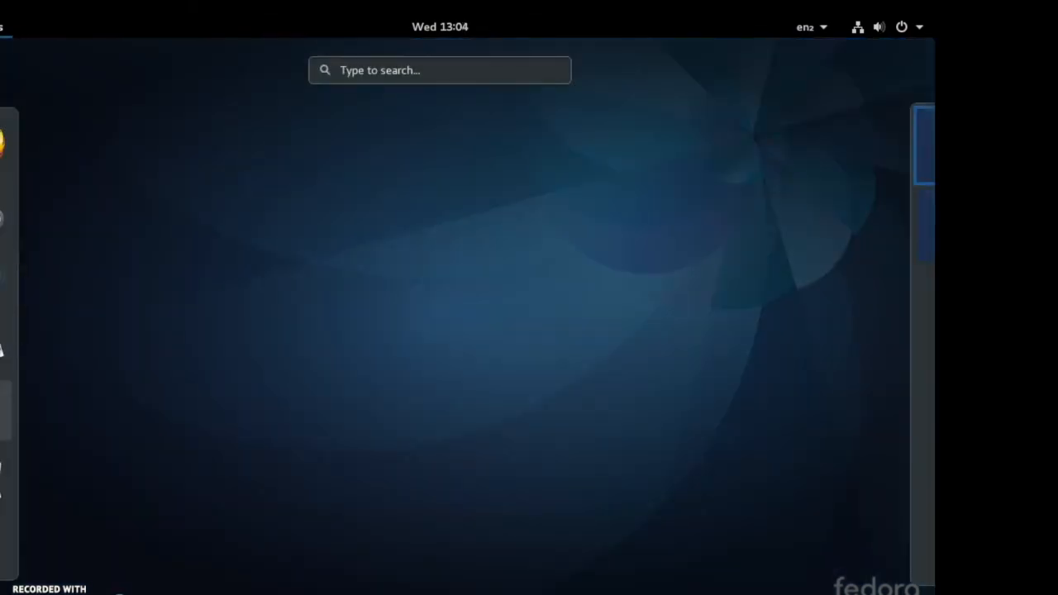
click(4, 410)
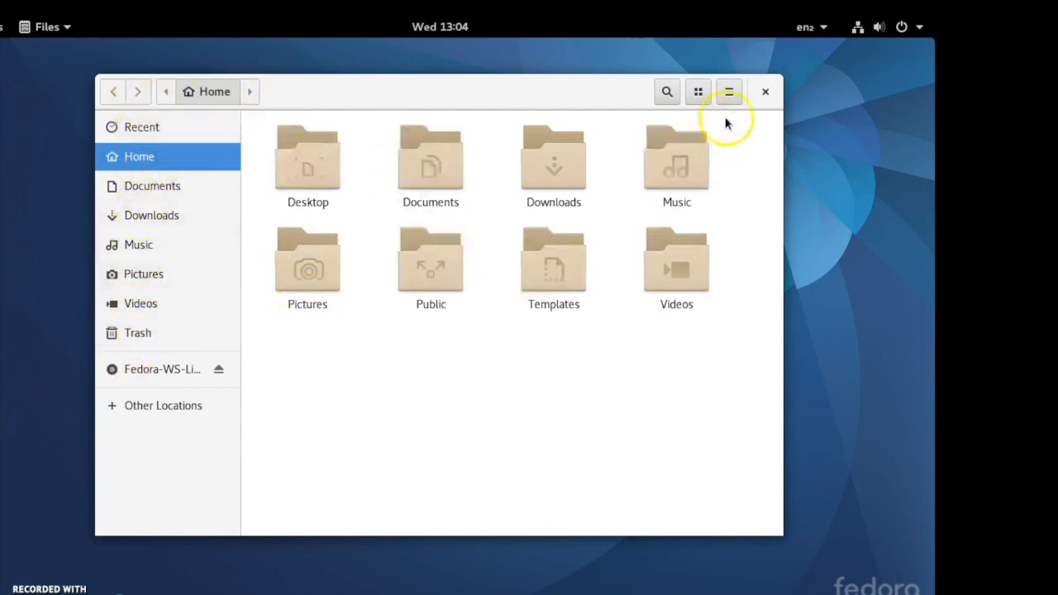
click(766, 91)
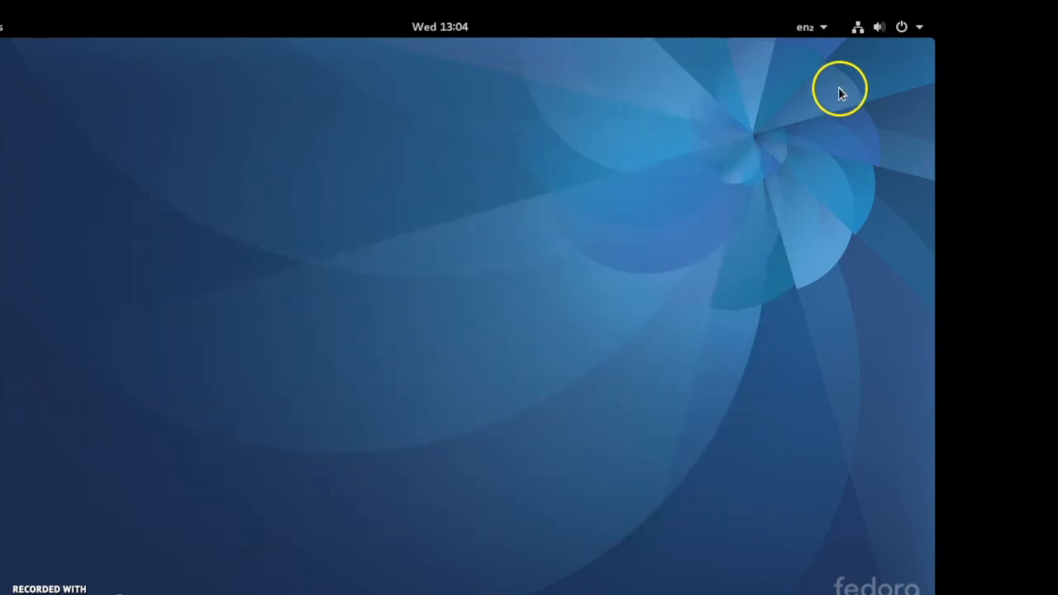
- Open the system menu in the top bar to view its volume, network, user and power options
click(921, 30)
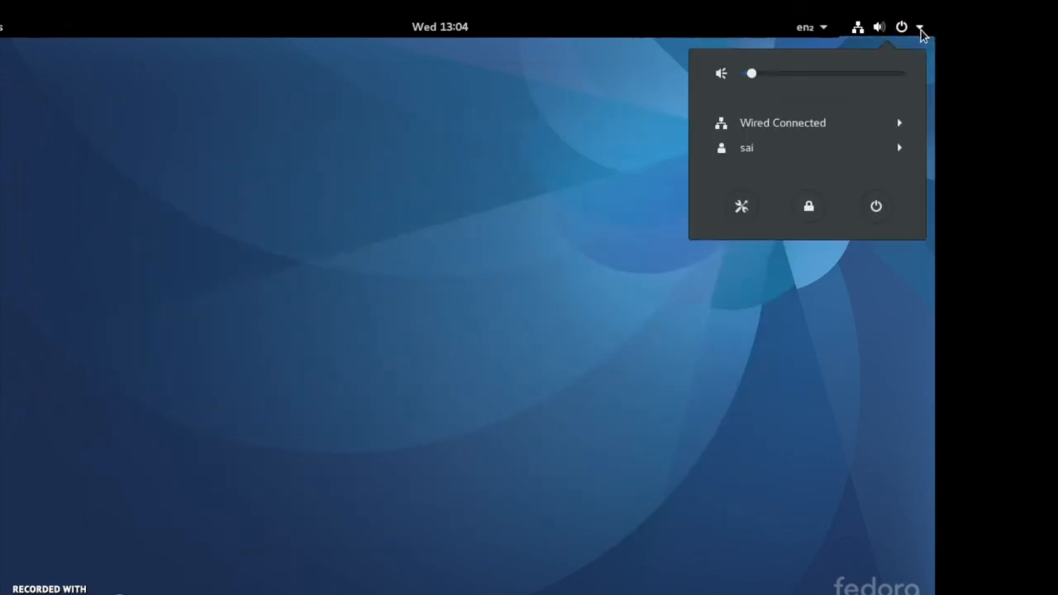